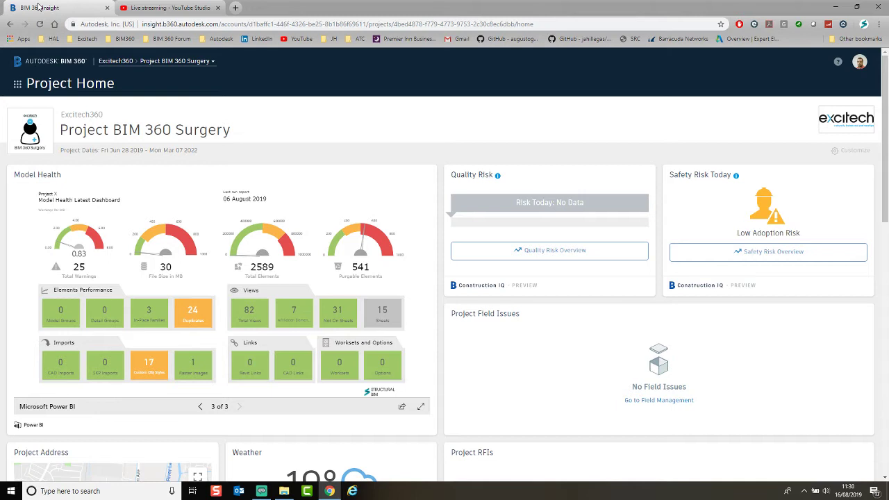
# Bring up the project module switcher from the Project Home dashboard.
pyautogui.click(18, 86)
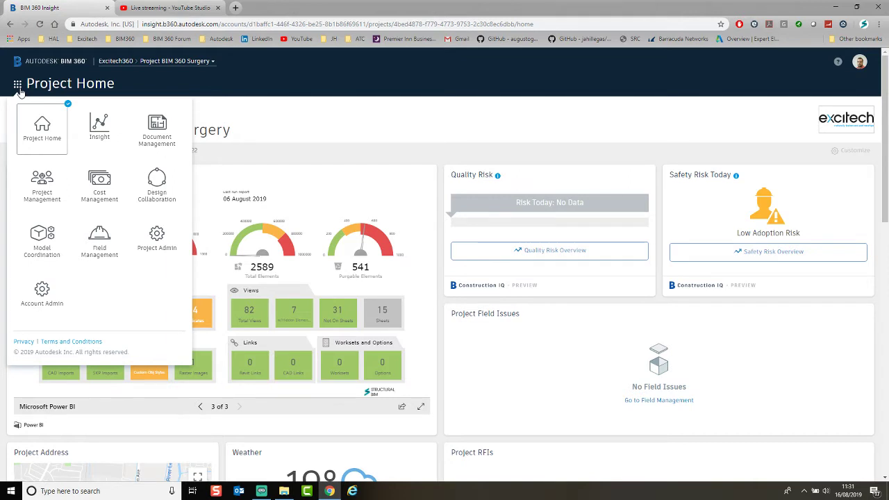
# Visit Document Management, then switch to the Project Admin module.
pyautogui.click(153, 134)
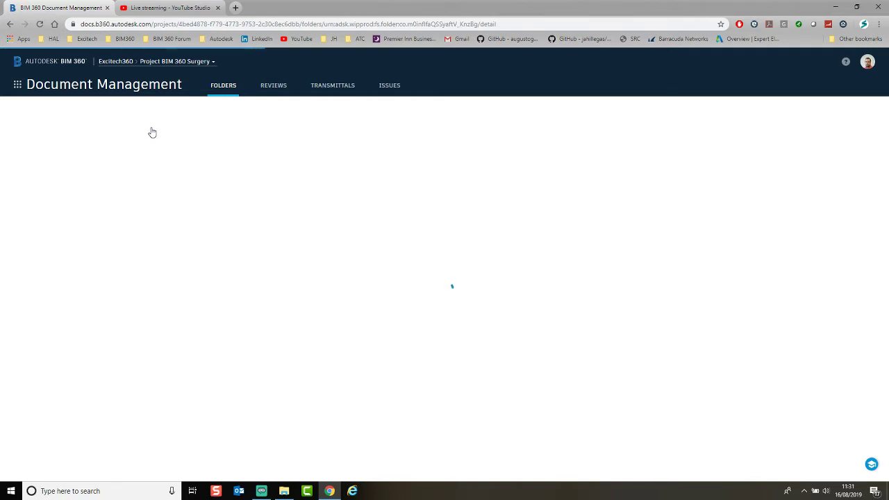
pyautogui.click(17, 85)
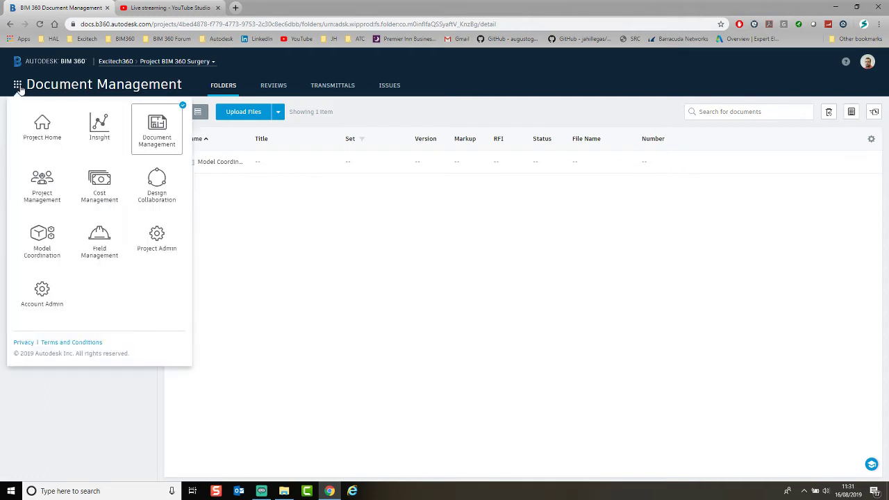
pyautogui.click(159, 242)
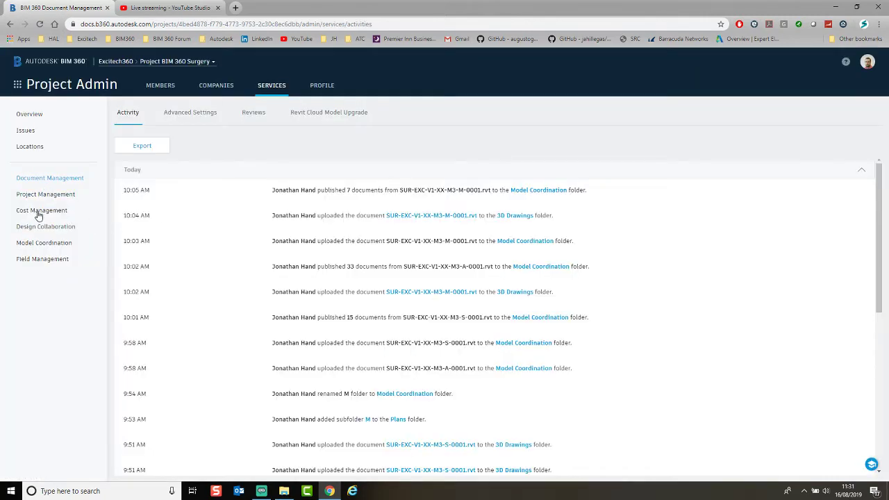
# Check that Model Coordination uses the Plans/Model Coordination folder, then return to Document Management.
pyautogui.click(46, 241)
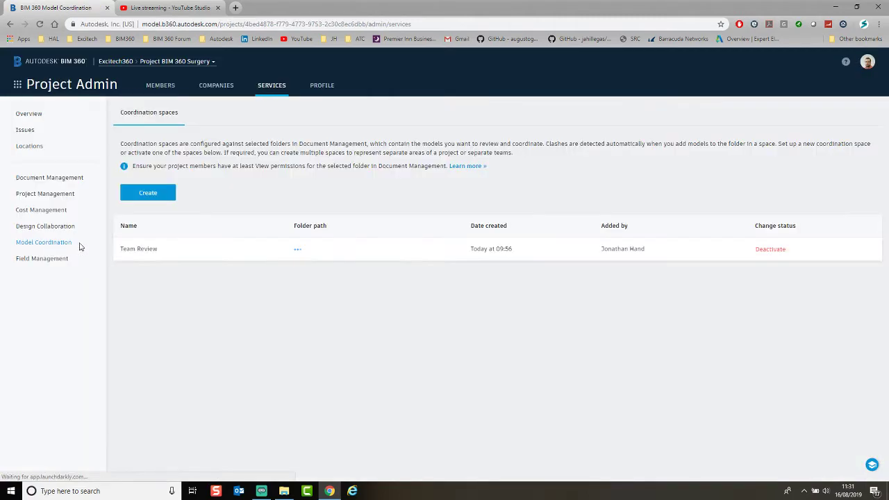
pyautogui.click(150, 253)
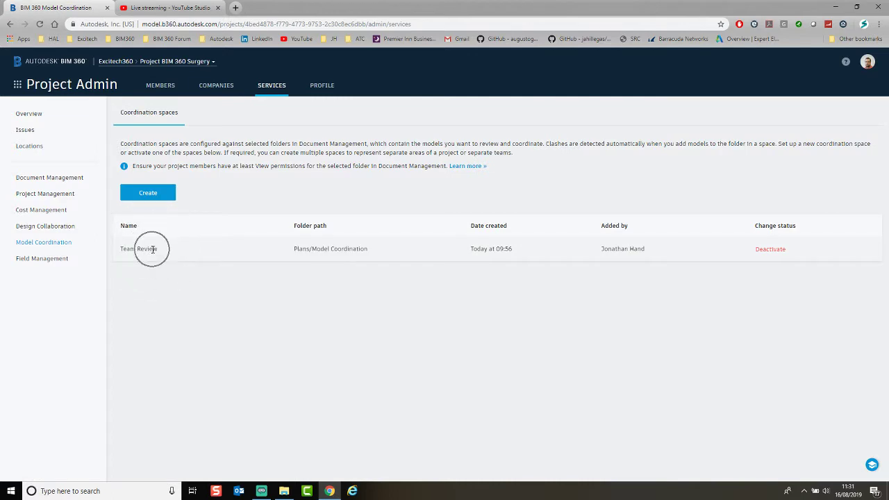
pyautogui.click(351, 242)
pyautogui.click(339, 248)
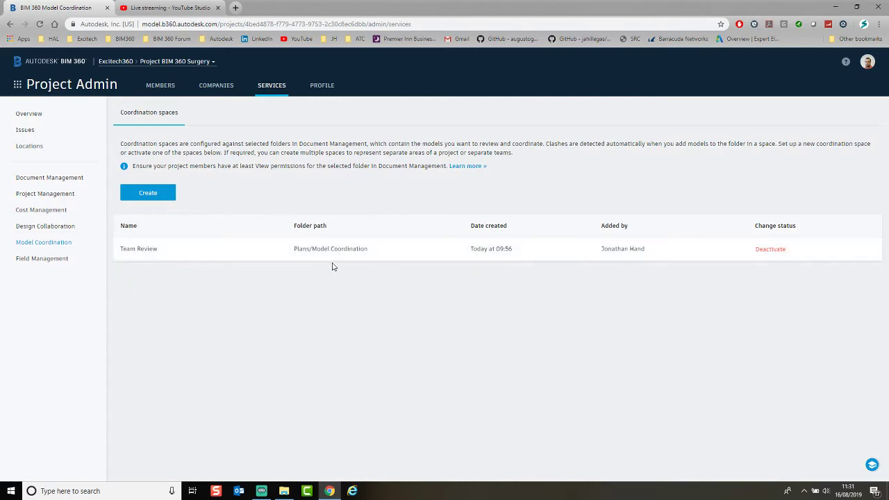
pyautogui.click(17, 84)
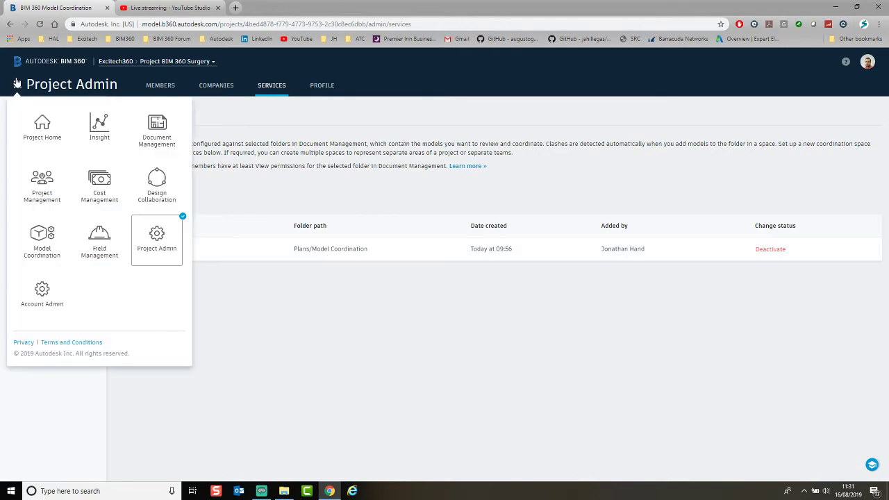
pyautogui.click(168, 139)
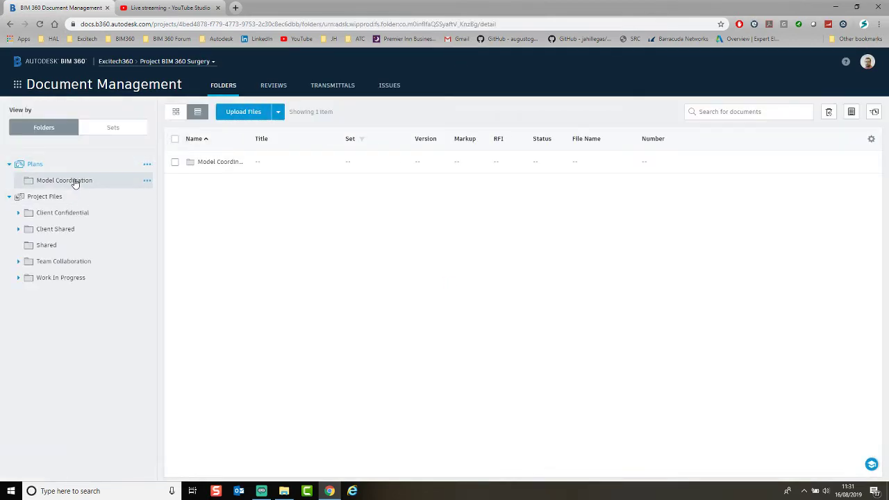
# Open the Model Coordination folder and widen the Name column to show full file names.
pyautogui.click(79, 181)
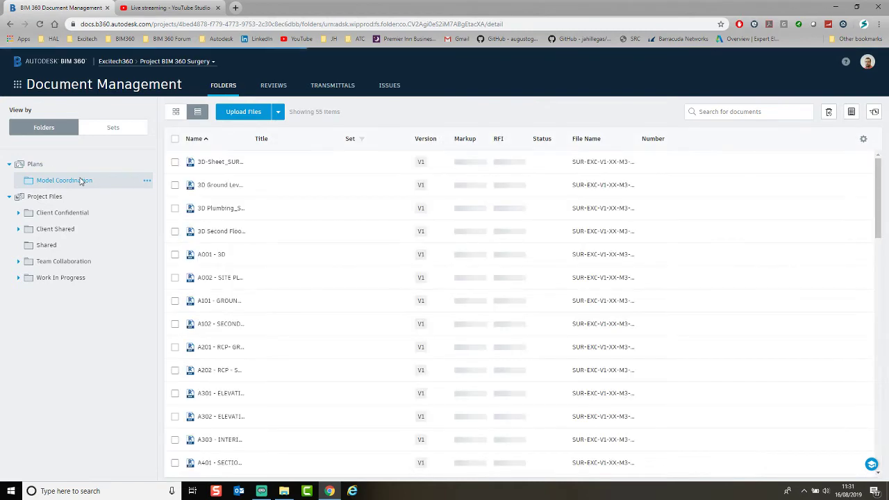
pyautogui.scroll(-6, 295, 299)
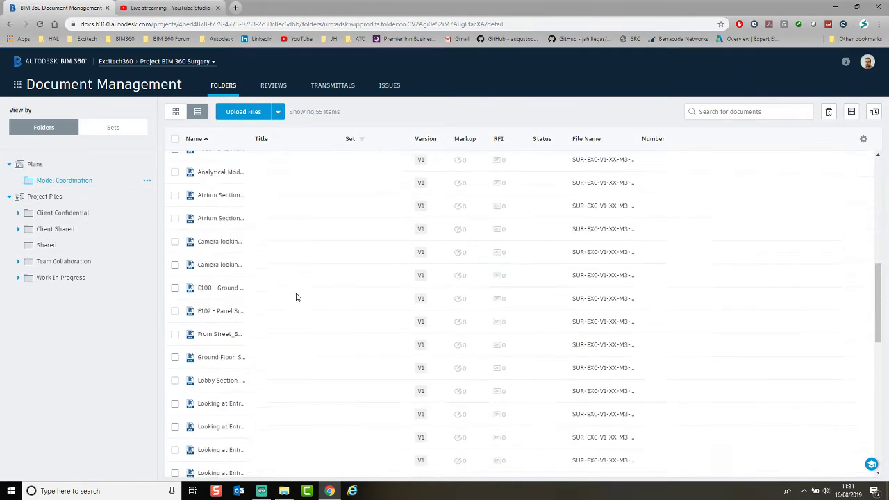
pyautogui.scroll(-6, 296, 298)
pyautogui.scroll(10, 295, 296)
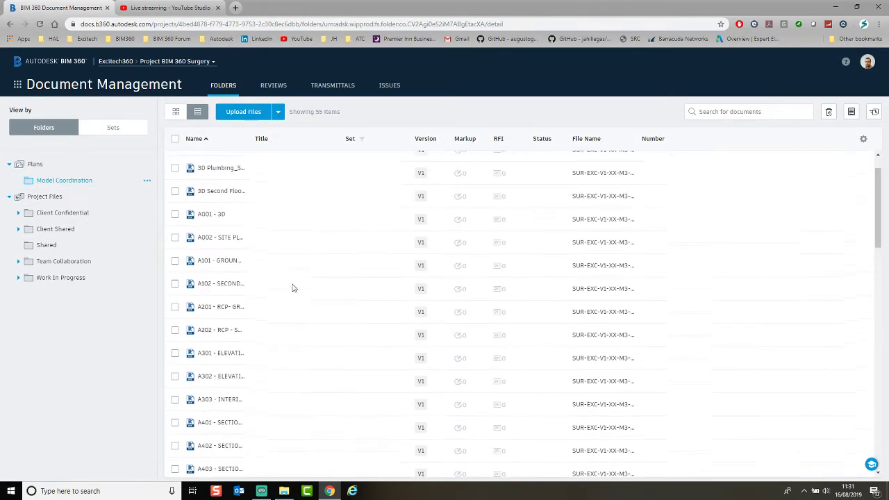
pyautogui.scroll(2, 293, 288)
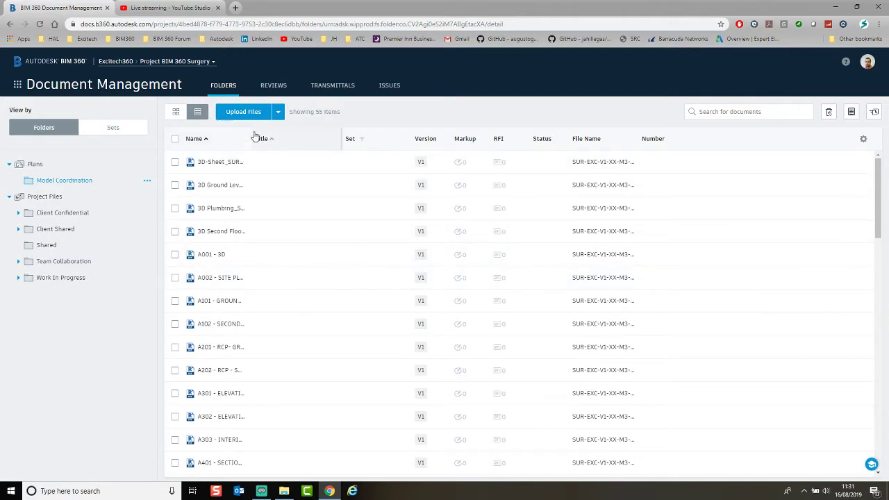
pyautogui.moveTo(255, 136); pyautogui.dragTo(443, 135)
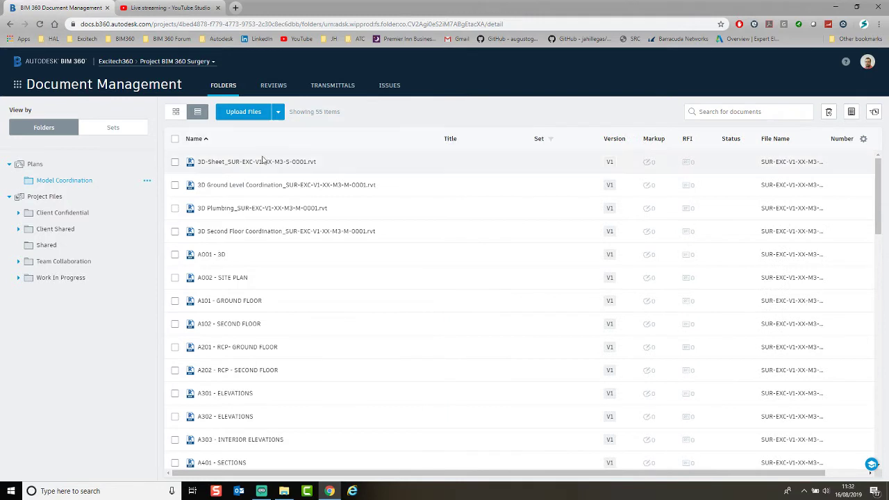
pyautogui.click(206, 167)
pyautogui.click(236, 168)
pyautogui.click(236, 169)
pyautogui.click(220, 169)
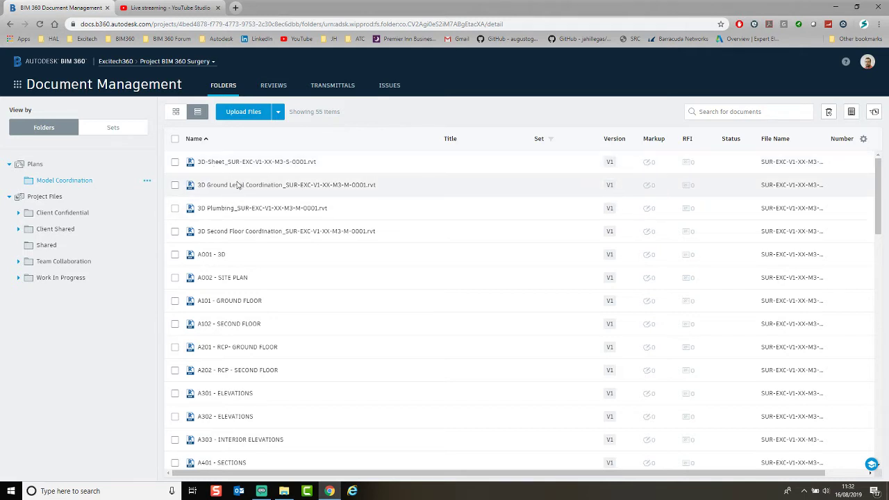
# Scroll through the 55 Revit files and sheets in the Model Coordination folder.
pyautogui.press('ctrl')
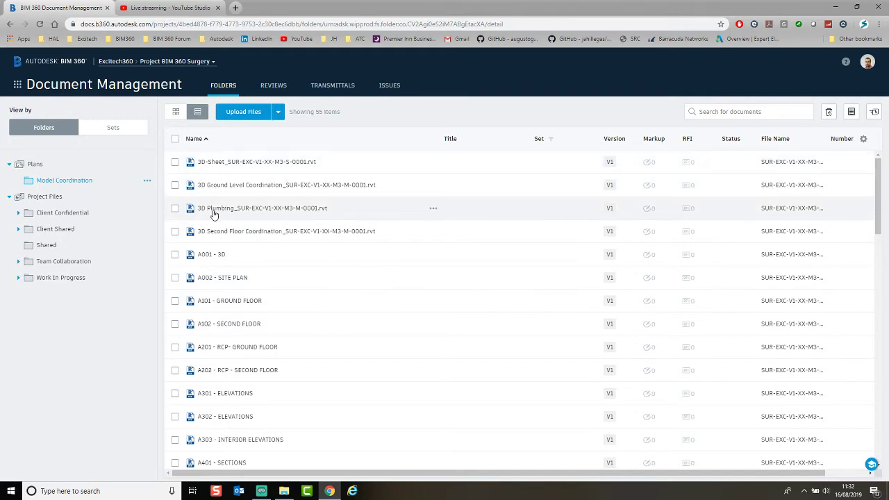
pyautogui.scroll(-1, 219, 215)
pyautogui.scroll(-6, 219, 215)
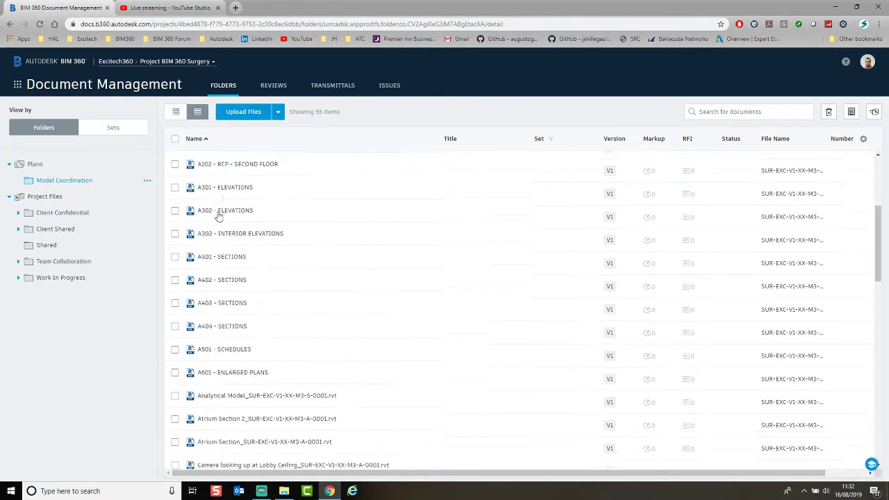
pyautogui.scroll(-8, 217, 215)
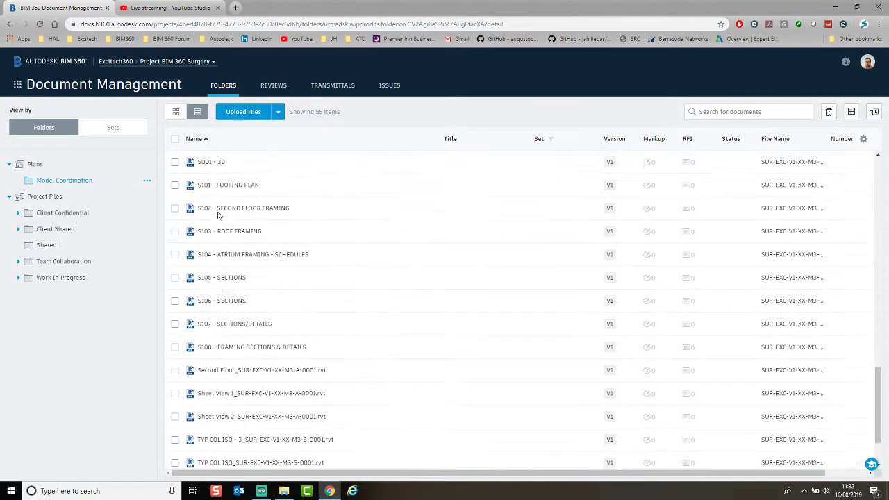
pyautogui.scroll(2, 216, 278)
pyautogui.scroll(12, 217, 278)
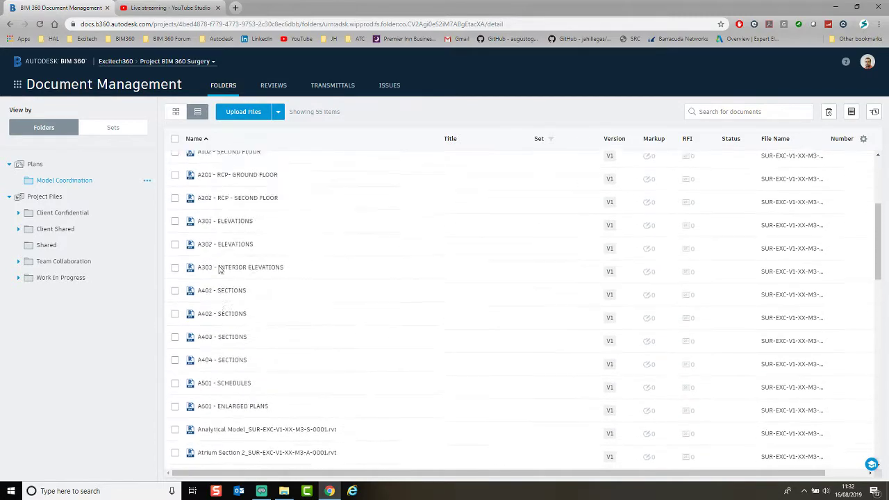
pyautogui.scroll(-6, 221, 254)
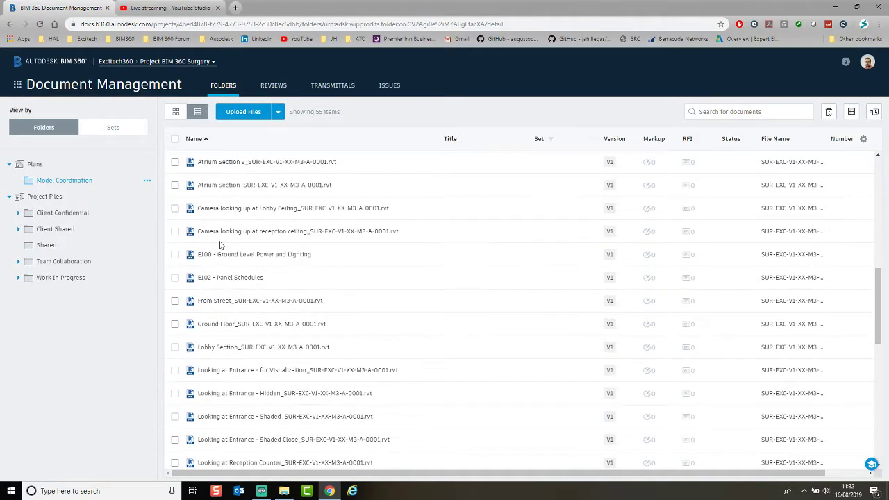
pyautogui.scroll(-2, 221, 246)
pyautogui.scroll(-3, 220, 244)
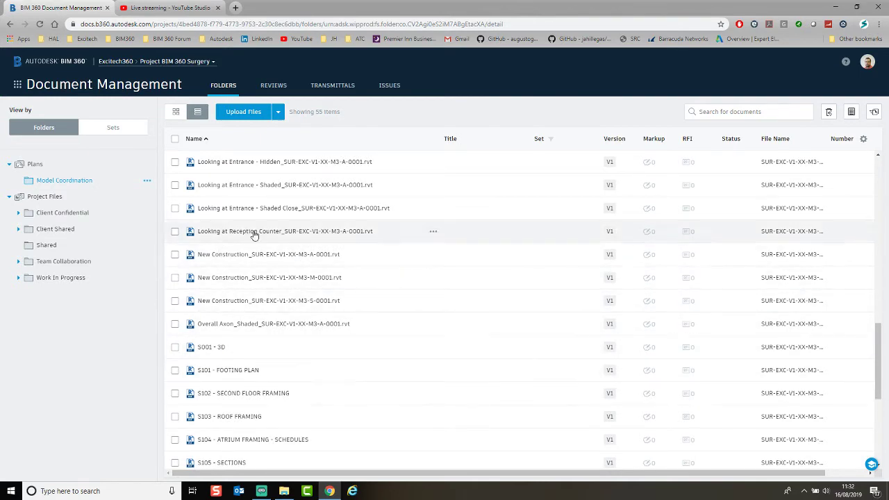
pyautogui.scroll(6, 300, 320)
pyautogui.scroll(5, 300, 320)
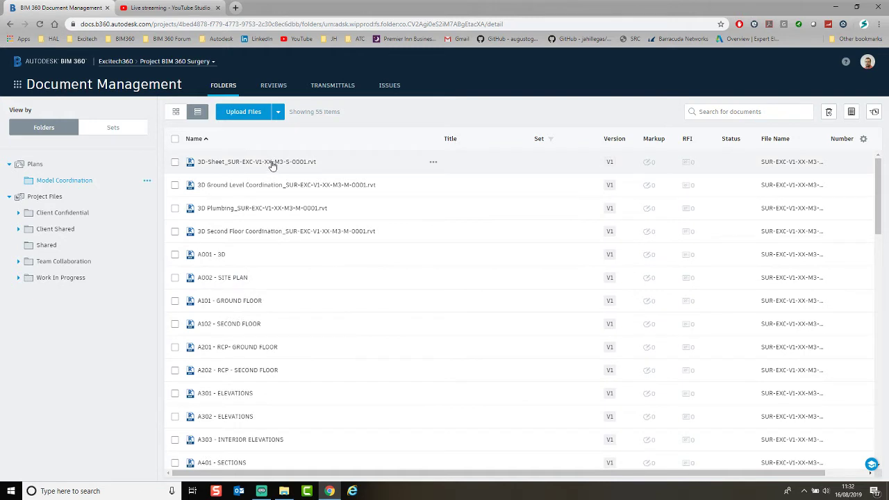
pyautogui.click(271, 164)
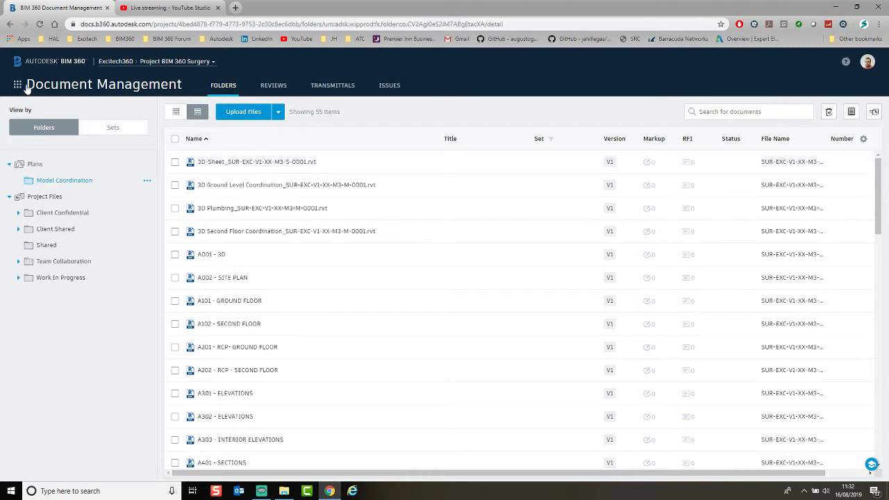
# Switch to the Model Coordination module's Models page.
pyautogui.click(17, 85)
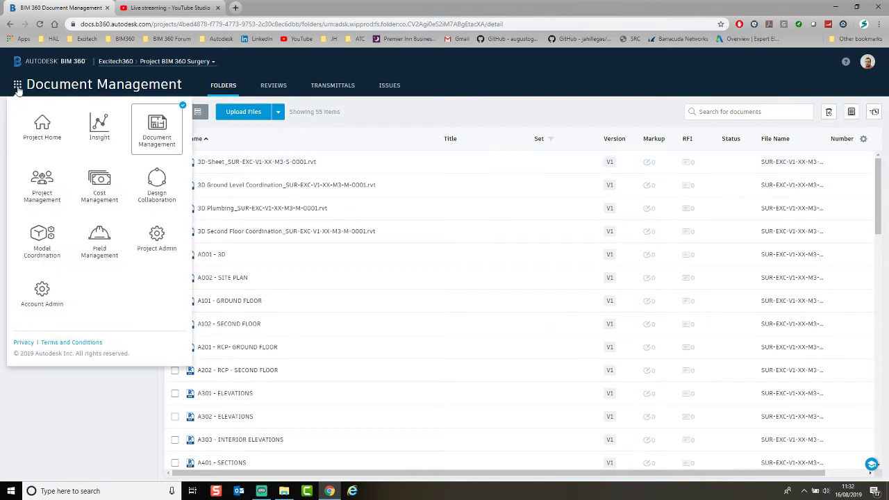
pyautogui.click(46, 237)
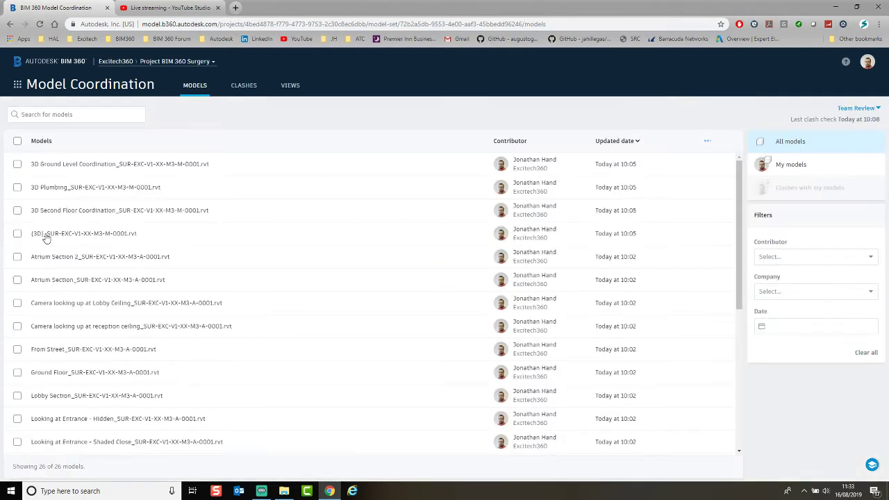
pyautogui.click(241, 92)
pyautogui.click(195, 92)
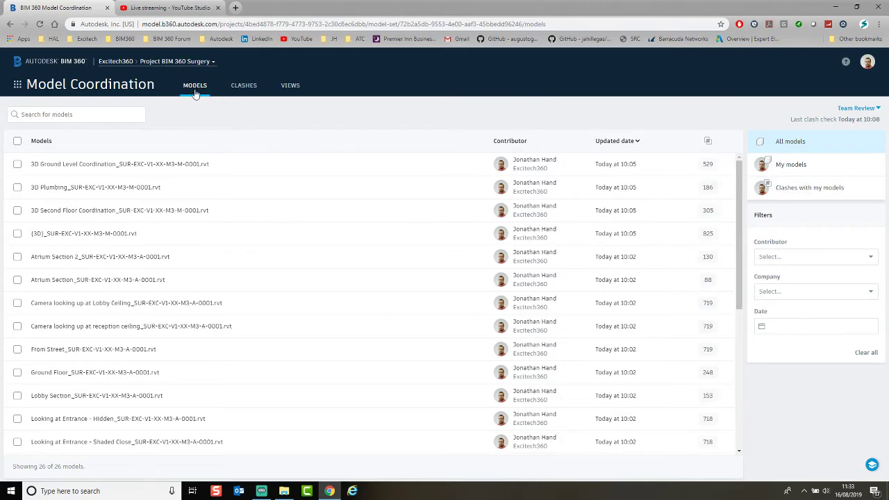
pyautogui.click(195, 92)
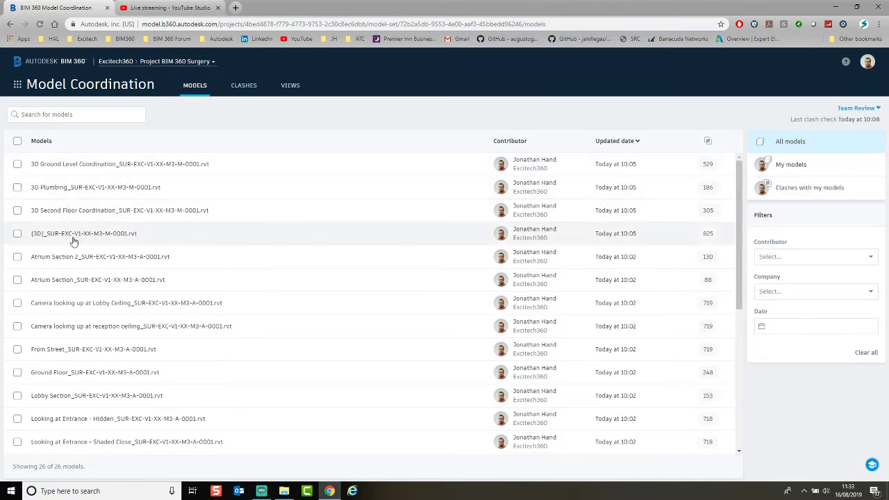
pyautogui.scroll(-3, 59, 363)
pyautogui.scroll(5, 60, 367)
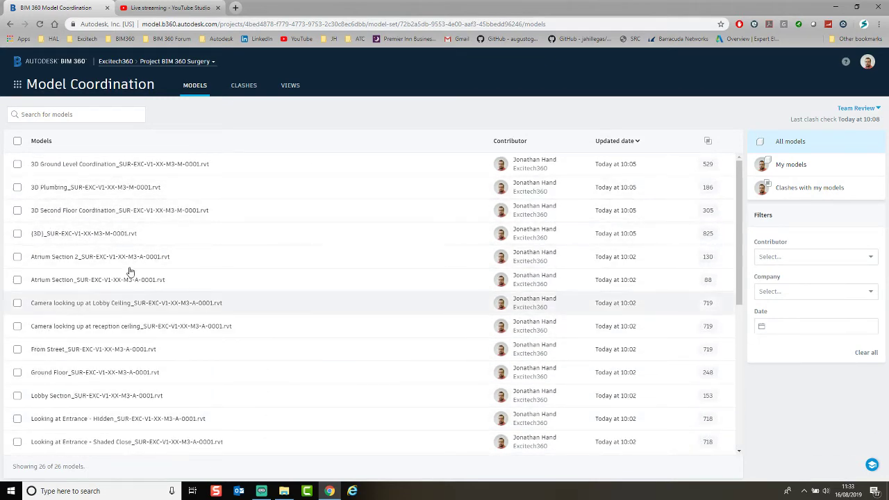
# Search the models for '3d', then clear the search to list all 26 models.
pyautogui.click(60, 113)
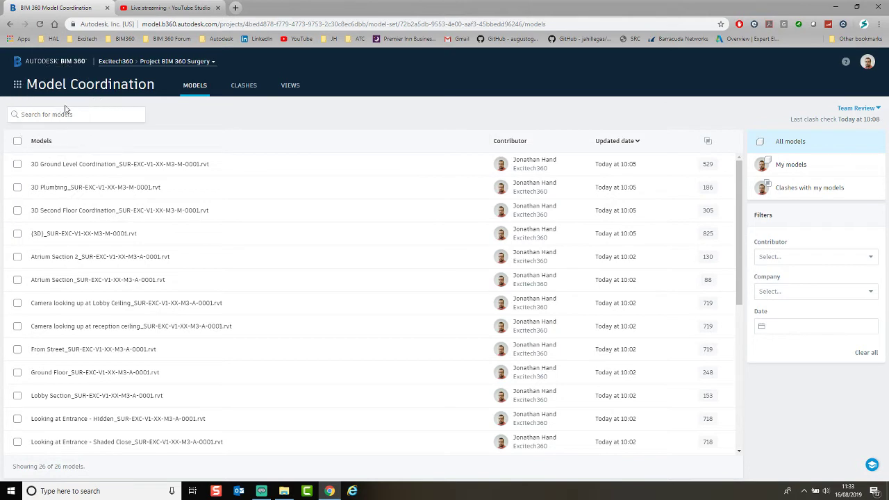
pyautogui.write('3d')
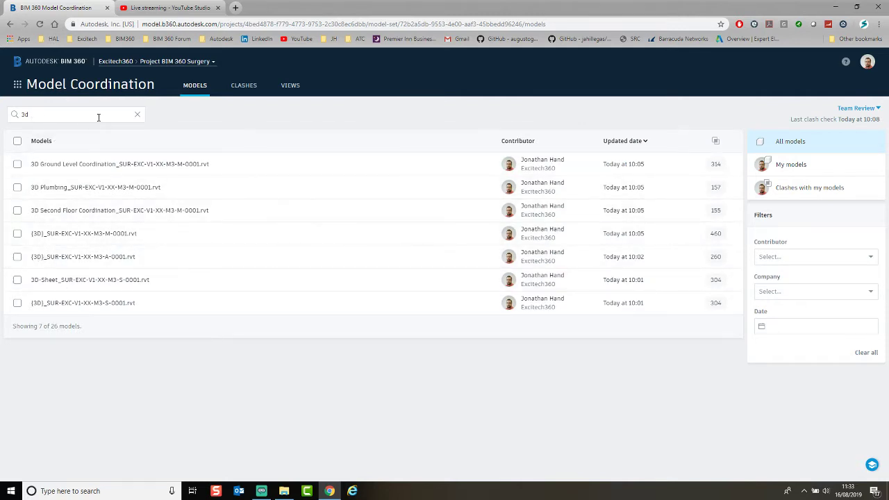
pyautogui.click(136, 116)
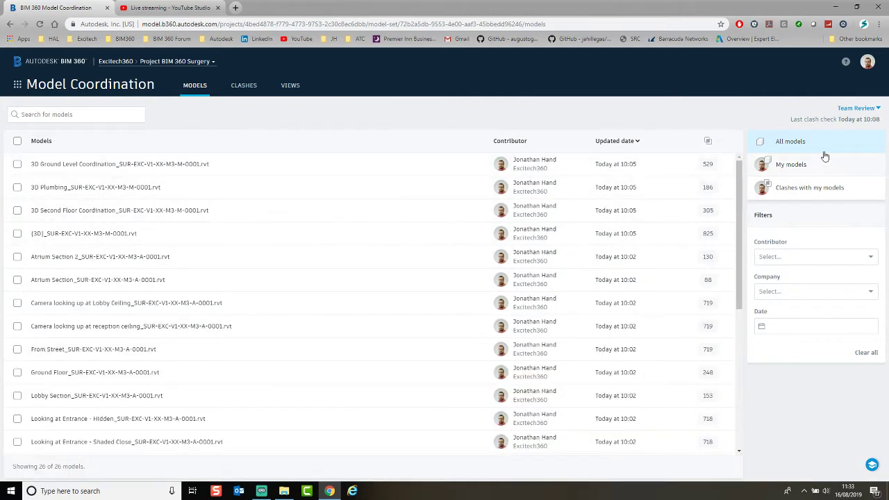
pyautogui.click(804, 143)
pyautogui.click(805, 143)
pyautogui.scroll(-5, 320, 229)
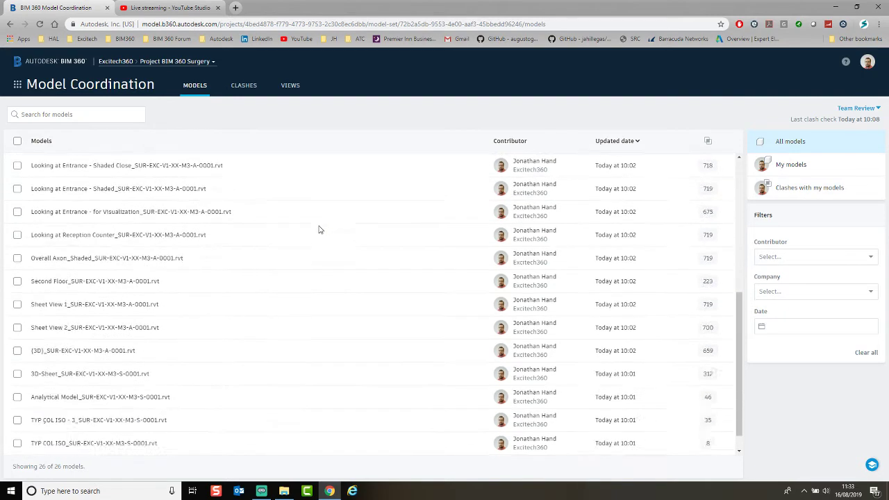
pyautogui.scroll(5, 257, 272)
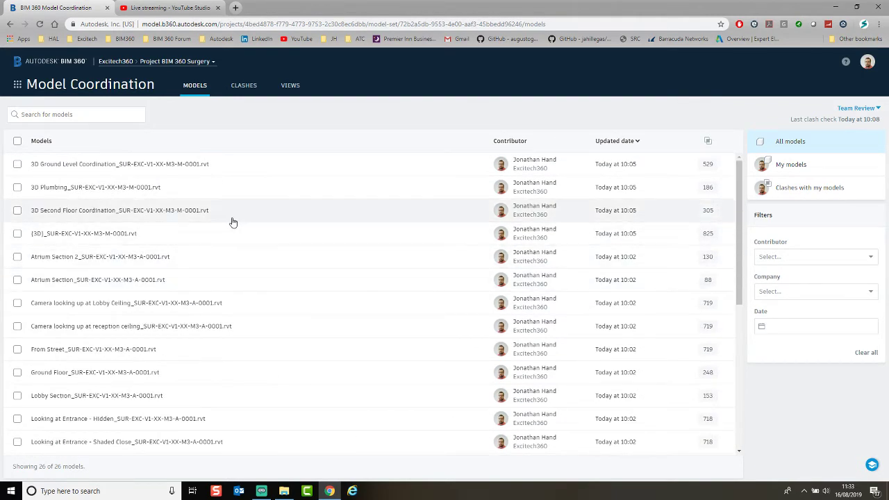
pyautogui.scroll(-5, 203, 233)
pyautogui.scroll(5, 195, 240)
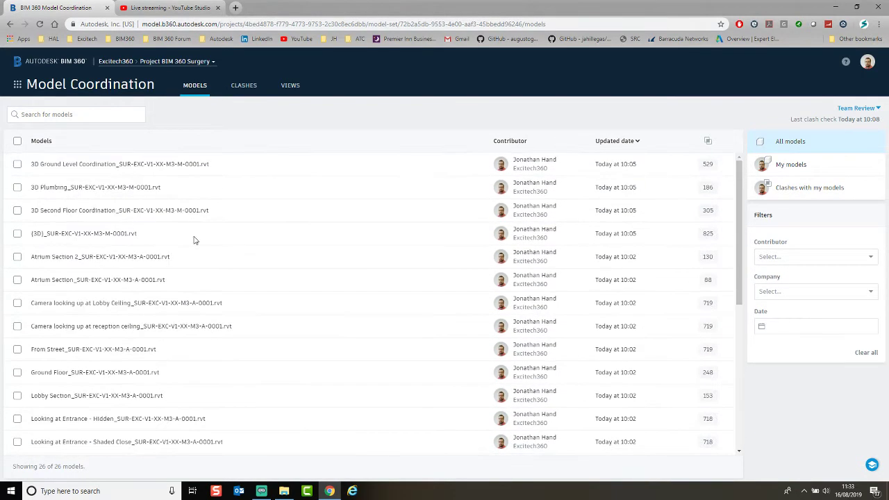
# Open and close the Contributor, Company and Date filters without choosing a value.
pyautogui.click(824, 259)
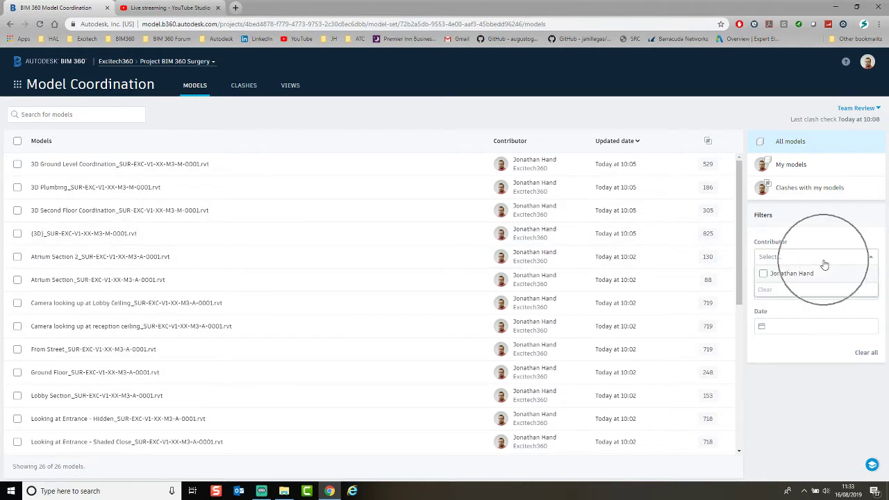
pyautogui.doubleClick(811, 292)
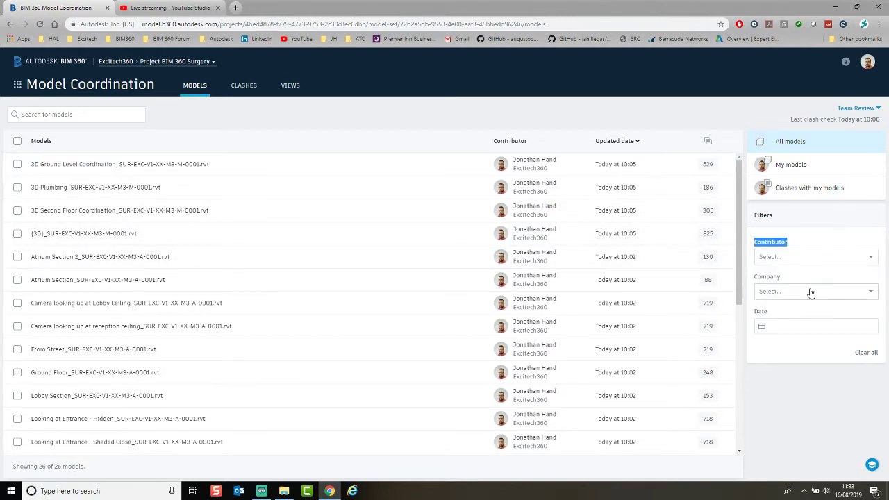
pyautogui.click(810, 292)
pyautogui.click(803, 329)
pyautogui.click(805, 331)
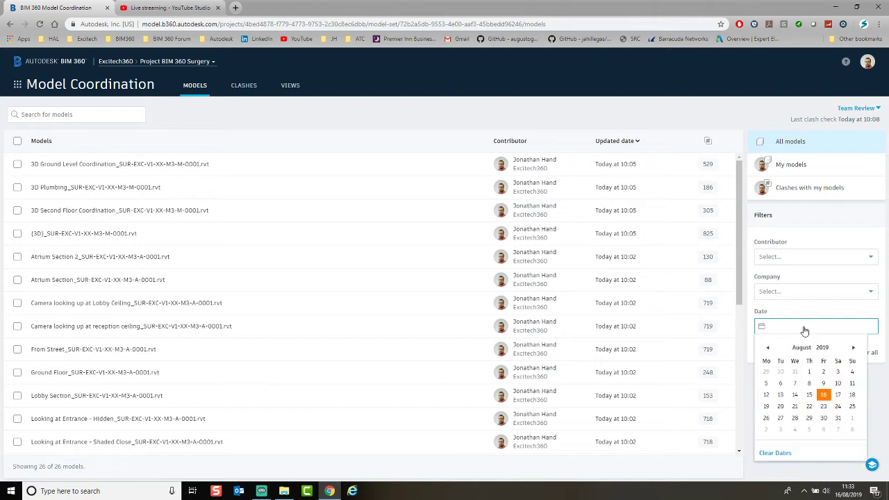
pyautogui.click(806, 328)
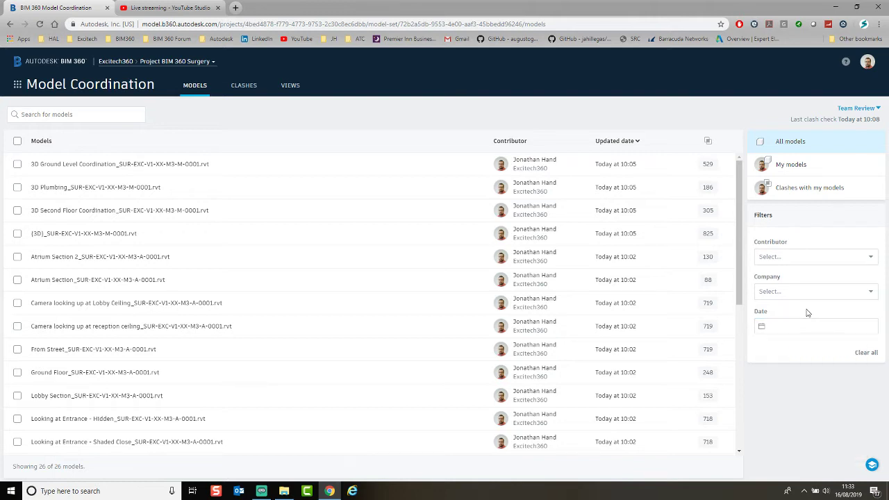
# Limit the list to My models, toggling to Models clashing with my models and back.
pyautogui.click(784, 167)
pyautogui.click(795, 189)
pyautogui.click(800, 170)
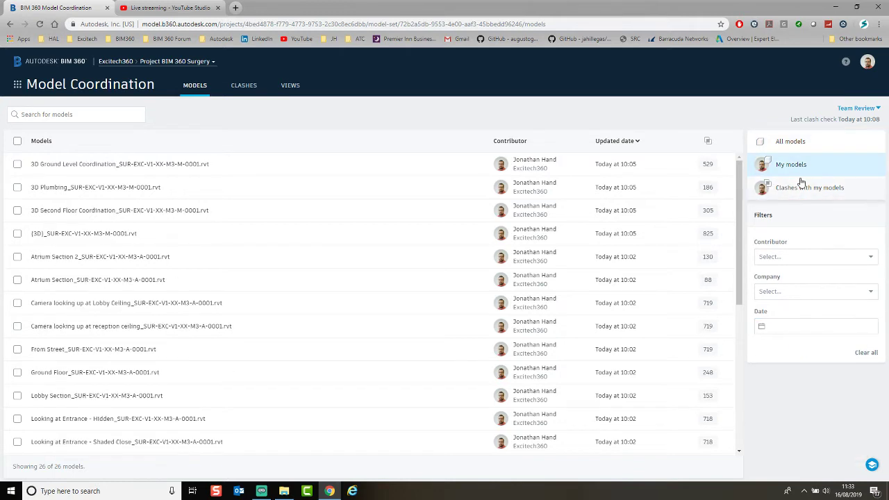
pyautogui.click(801, 183)
pyautogui.click(804, 165)
pyautogui.click(801, 188)
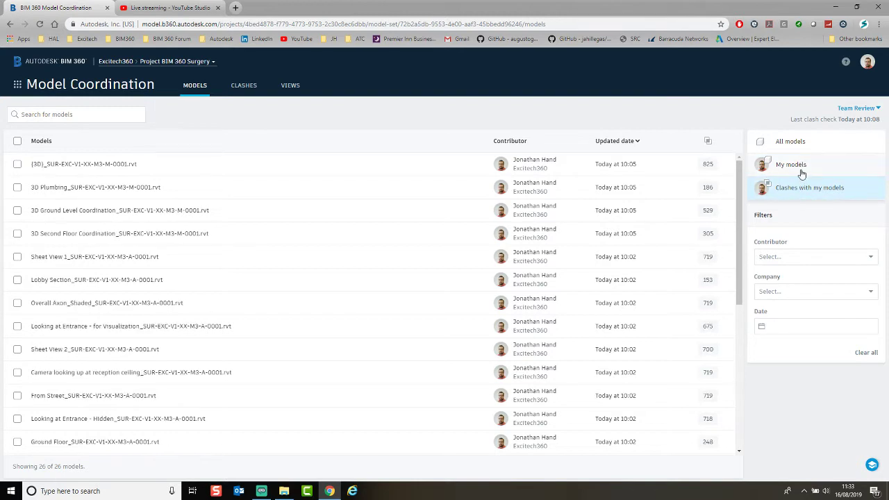
pyautogui.click(802, 172)
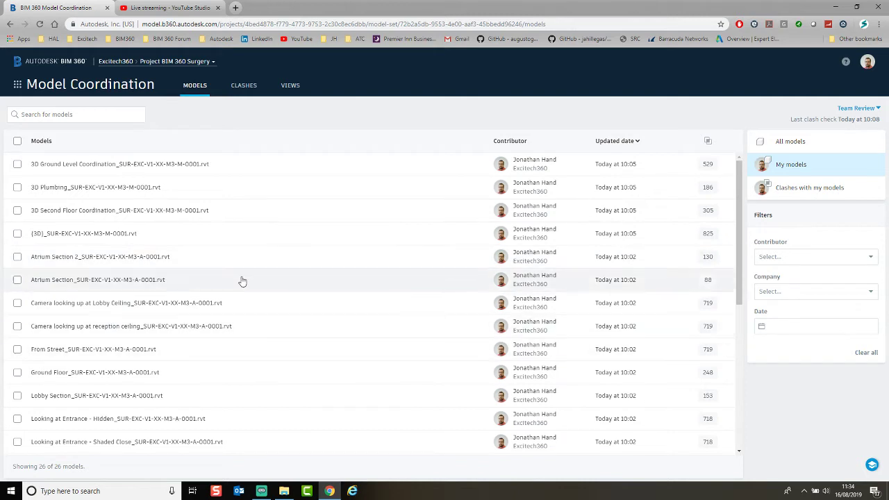
# View the {3D}_SUR-EXC-V1-XX-M3-M-0001.rvt model and orbit to see the pipework from below.
pyautogui.click(17, 233)
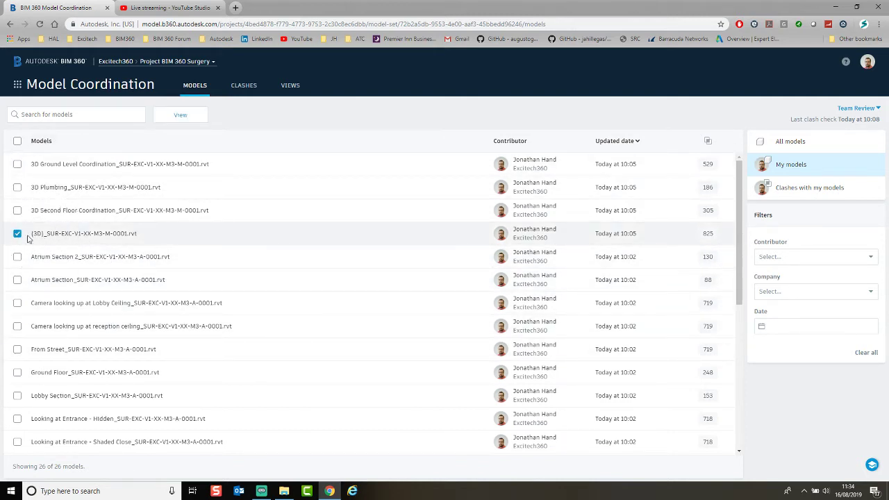
pyautogui.click(106, 236)
pyautogui.click(181, 116)
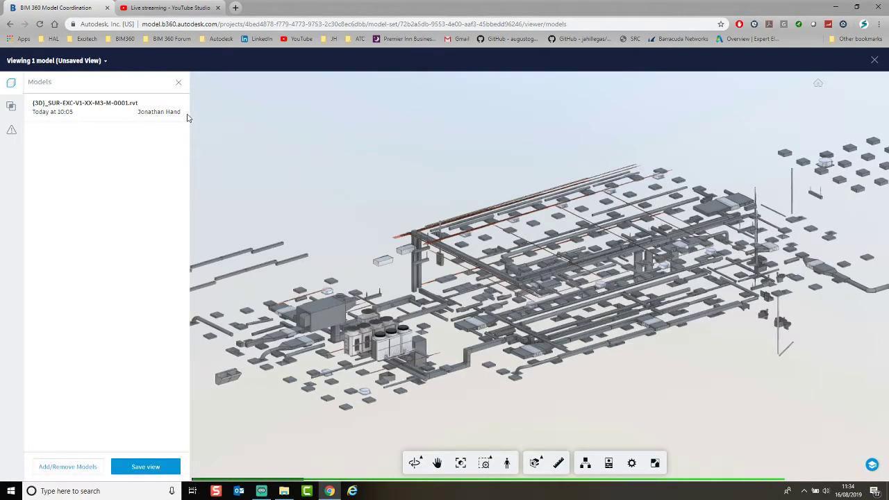
pyautogui.moveTo(479, 299); pyautogui.dragTo(215, 173)
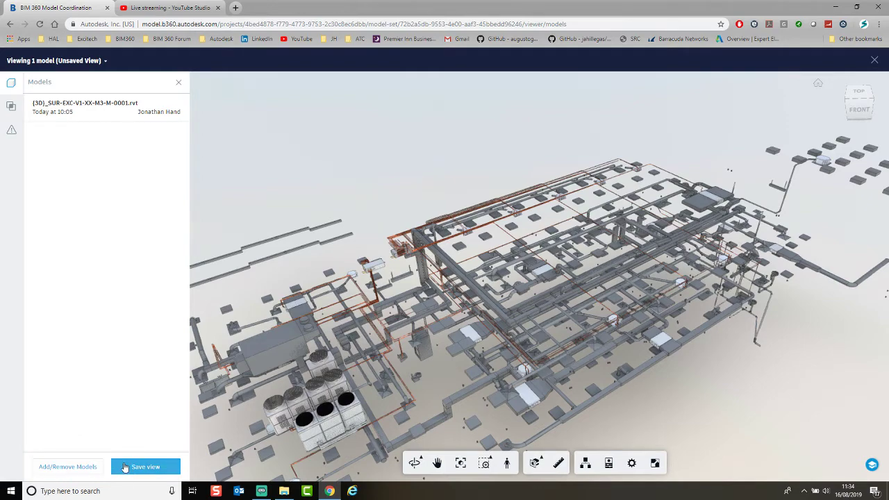
# Load {3D}_SUR-EXC-V1-XX-M3-A-0001.rvt into the viewer alongside the mechanical model.
pyautogui.click(144, 467)
pyautogui.click(81, 468)
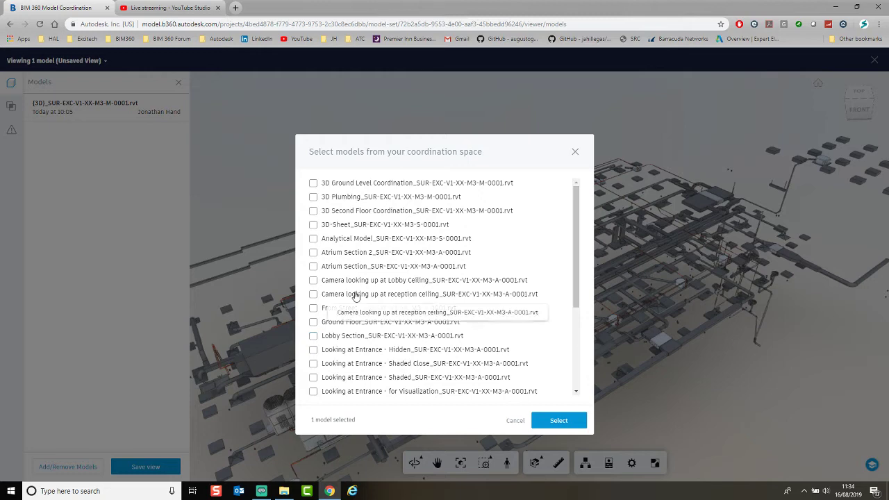
pyautogui.scroll(-3, 348, 257)
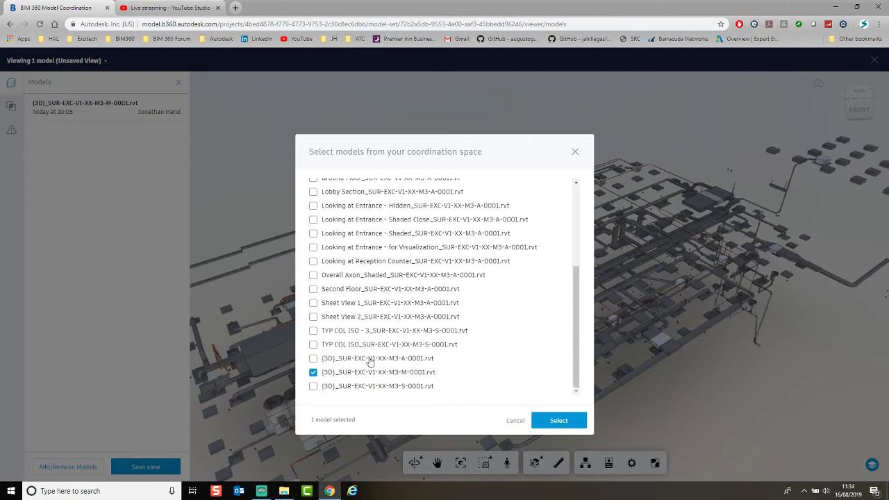
pyautogui.click(313, 360)
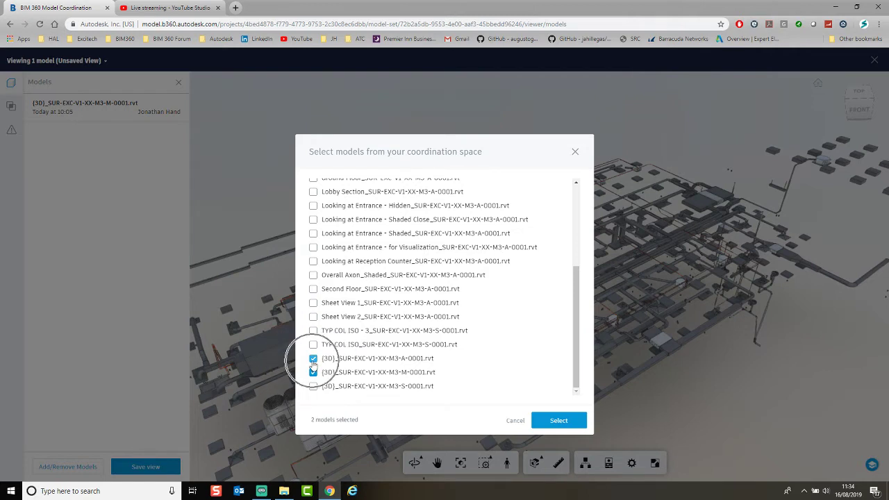
pyautogui.click(556, 421)
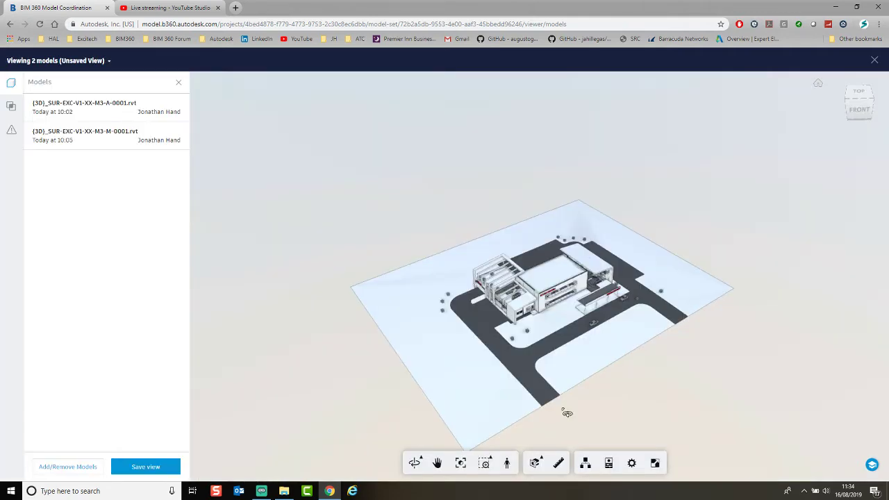
# Add a Y section plane to the combined building and orbit and zoom to inspect the cut.
pyautogui.scroll(5, 564, 309)
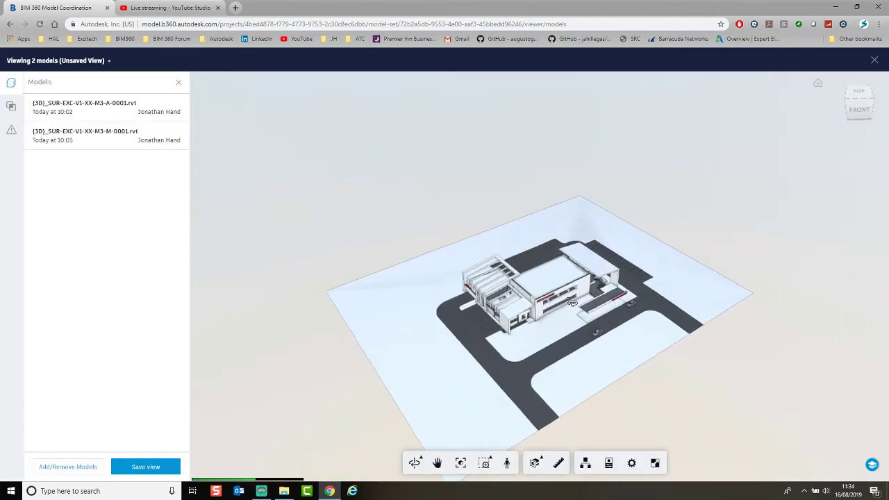
pyautogui.scroll(2, 564, 309)
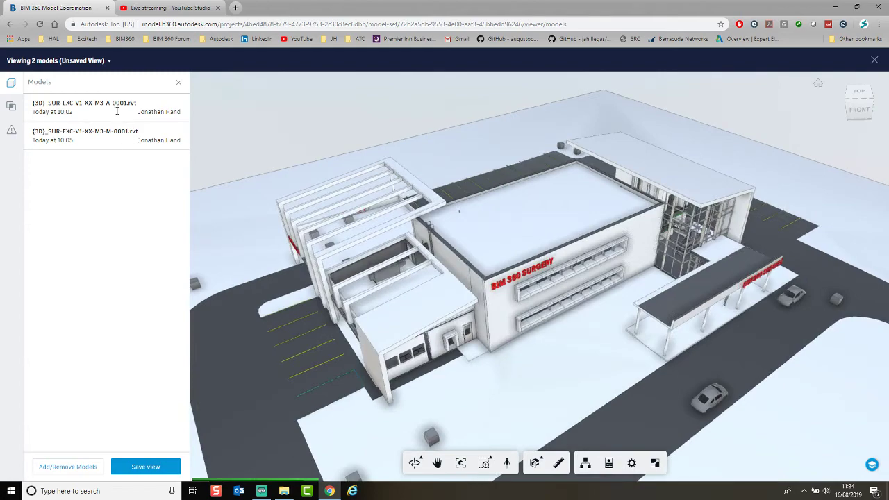
pyautogui.moveTo(479, 313); pyautogui.dragTo(533, 290)
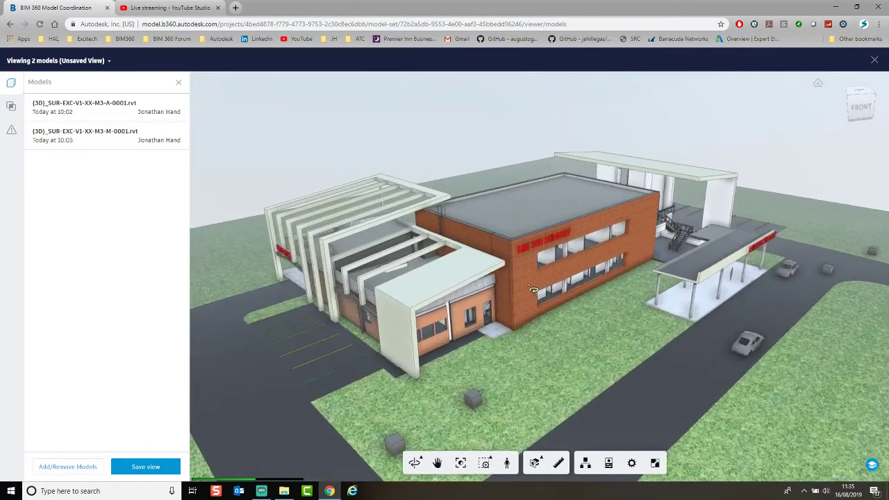
pyautogui.click(535, 464)
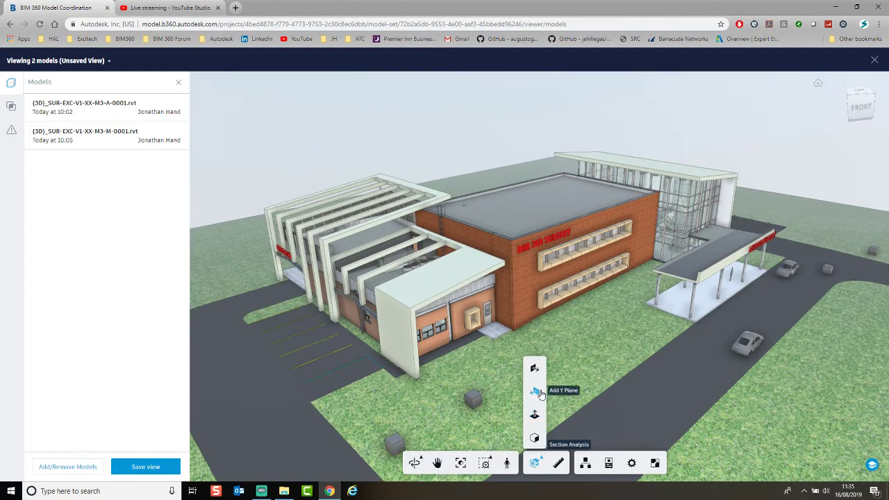
pyautogui.click(541, 392)
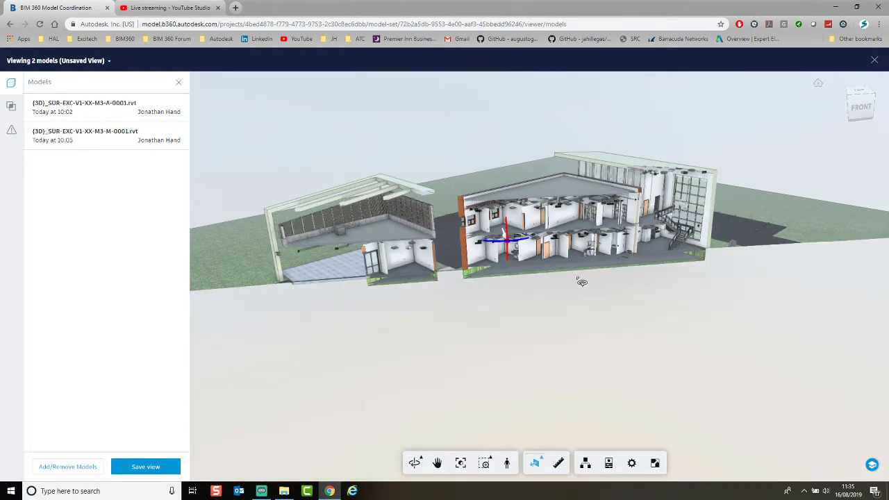
pyautogui.moveTo(597, 300); pyautogui.dragTo(592, 227)
pyautogui.scroll(10, 593, 227)
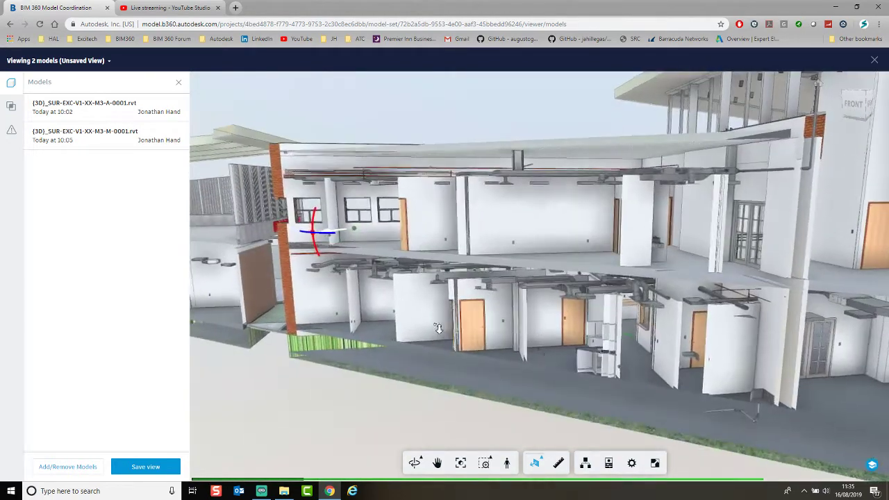
pyautogui.scroll(10, 549, 326)
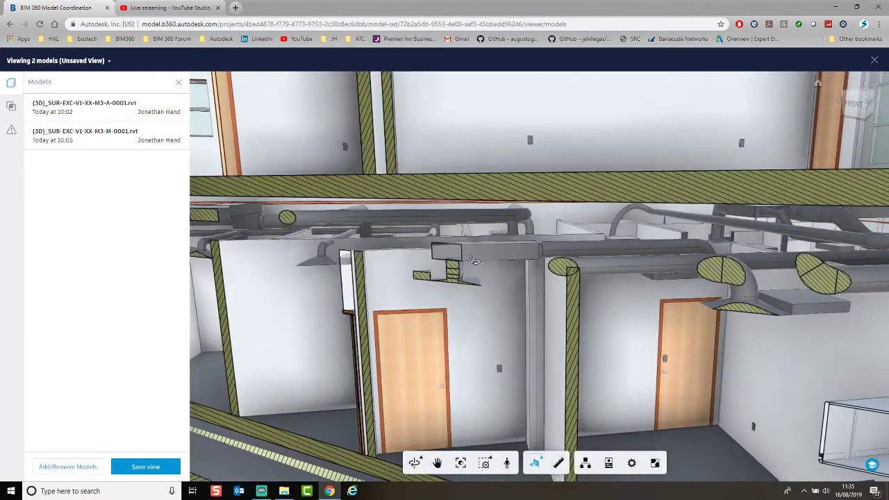
pyautogui.scroll(-10, 471, 260)
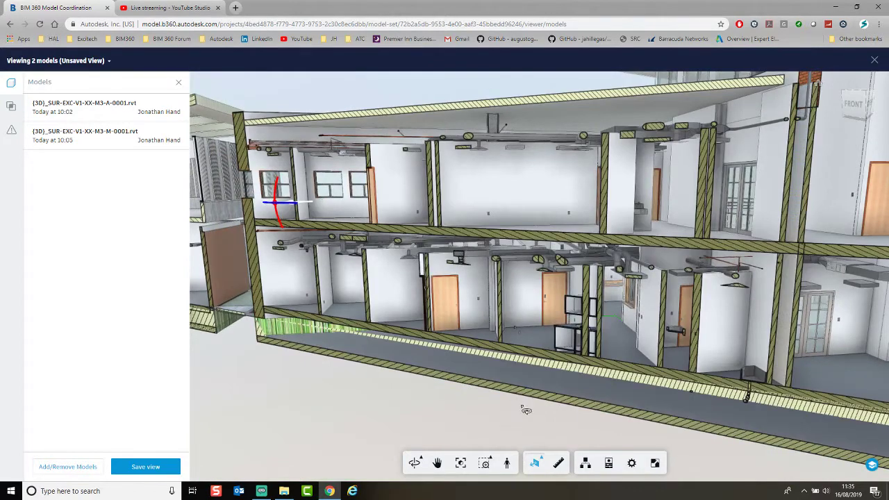
# Add the structural model {3D}_SUR-EXC-V1-XX-M3-S-0001.rvt to the sectioned view.
pyautogui.click(67, 467)
pyautogui.scroll(-3, 372, 308)
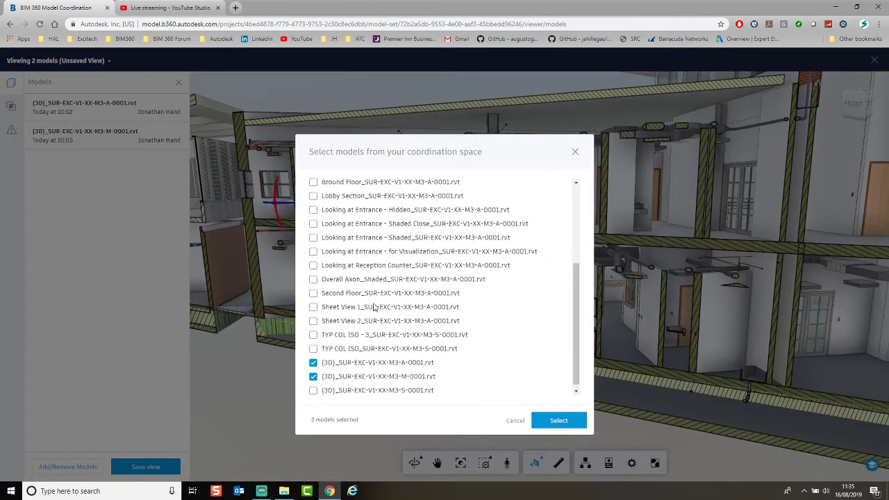
pyautogui.click(313, 388)
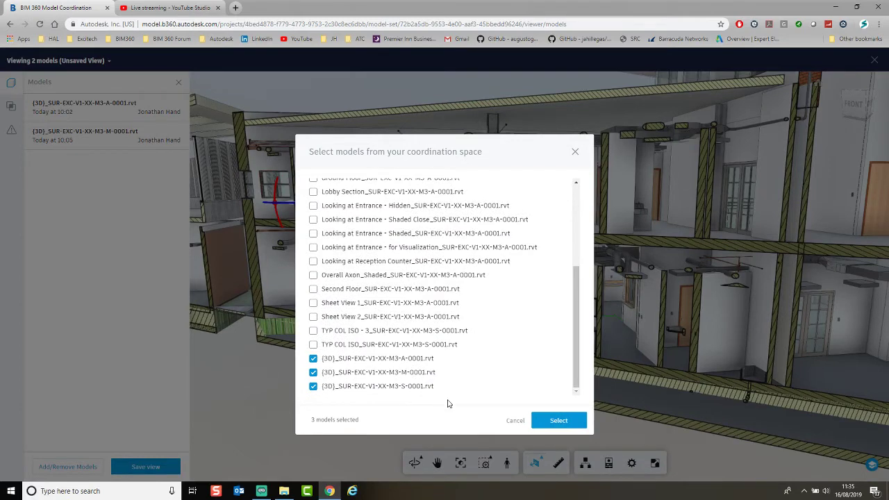
pyautogui.click(541, 419)
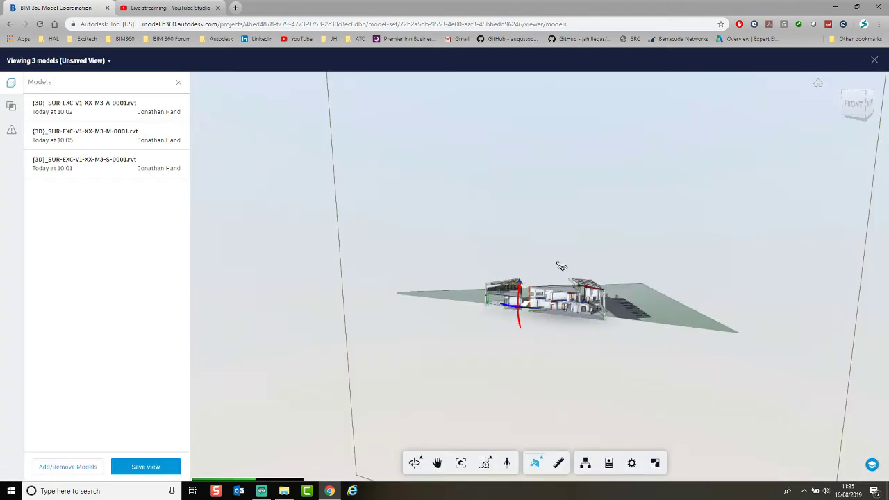
# Zoom in and orbit around the floor slab and clash point, then zoom back out.
pyautogui.scroll(5, 541, 308)
pyautogui.scroll(5, 541, 308)
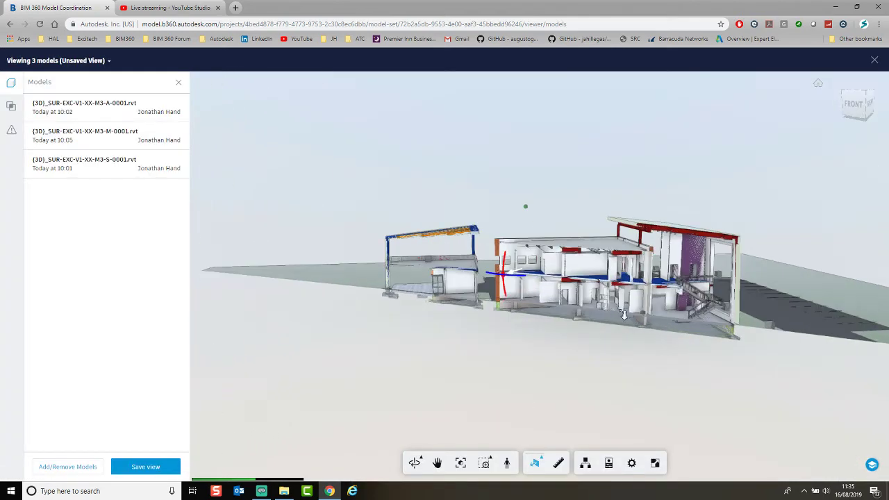
pyautogui.scroll(8, 475, 252)
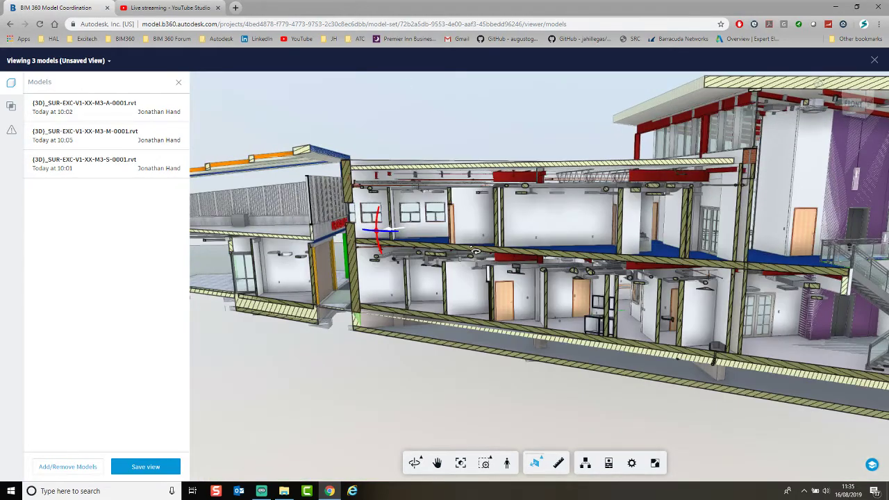
pyautogui.scroll(3, 465, 268)
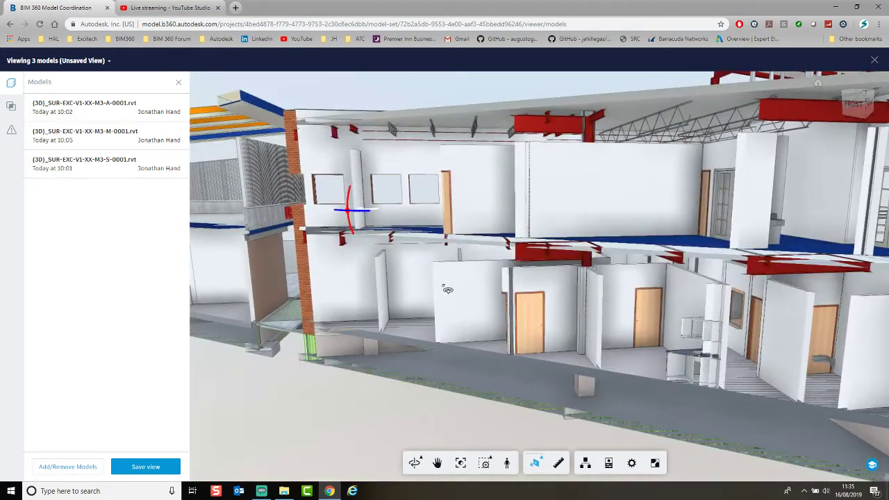
pyautogui.scroll(4, 443, 278)
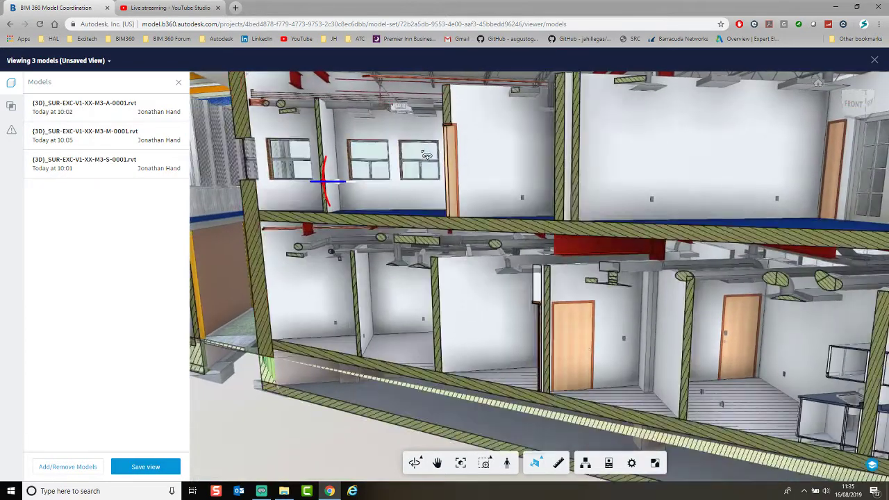
pyautogui.moveTo(429, 201); pyautogui.dragTo(557, 191)
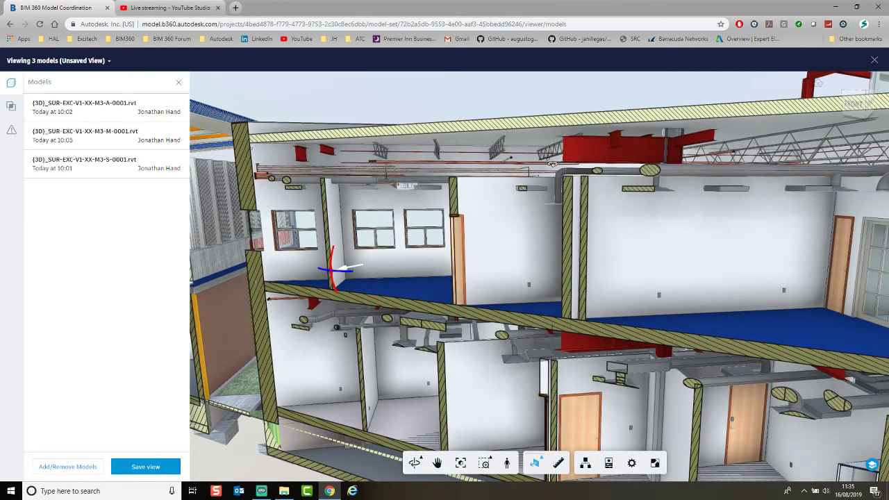
pyautogui.moveTo(524, 174)
pyautogui.mouseDown()
pyautogui.moveTo(486, 257)
pyautogui.moveTo(451, 292)
pyautogui.moveTo(470, 299)
pyautogui.mouseUp()
pyautogui.scroll(5, 390, 356)
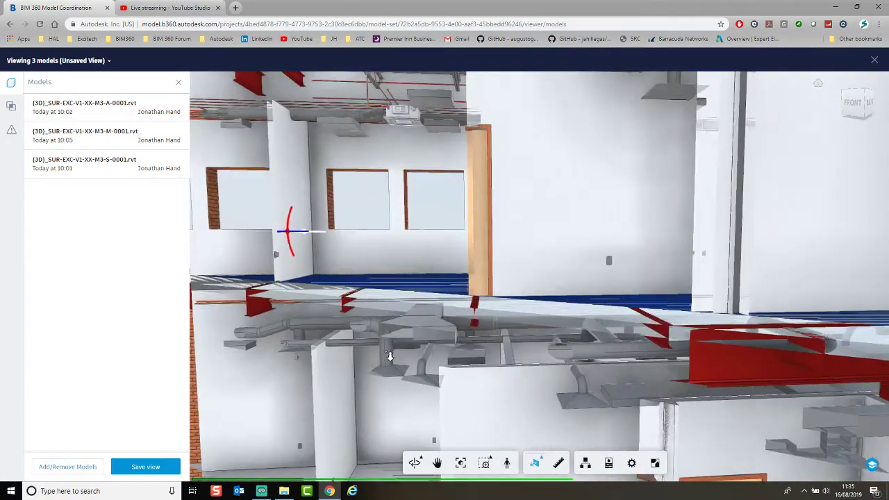
pyautogui.moveTo(396, 333); pyautogui.dragTo(429, 323)
pyautogui.scroll(-10, 425, 318)
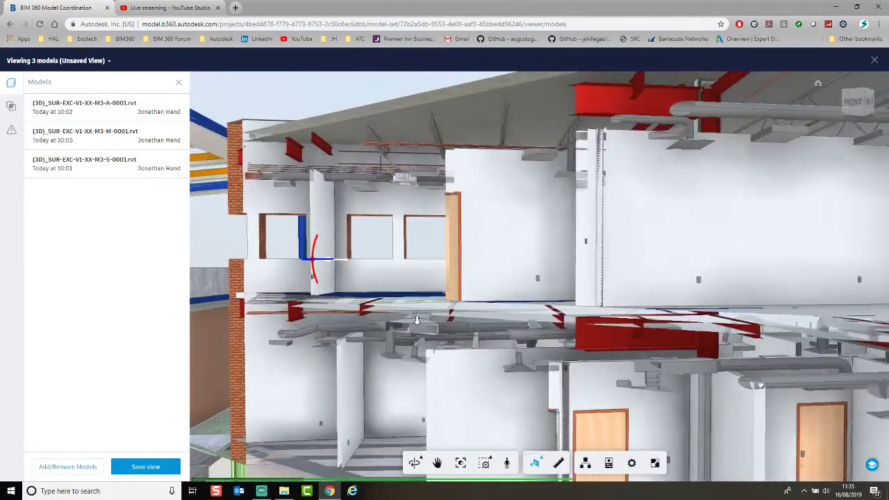
pyautogui.scroll(-5, 412, 314)
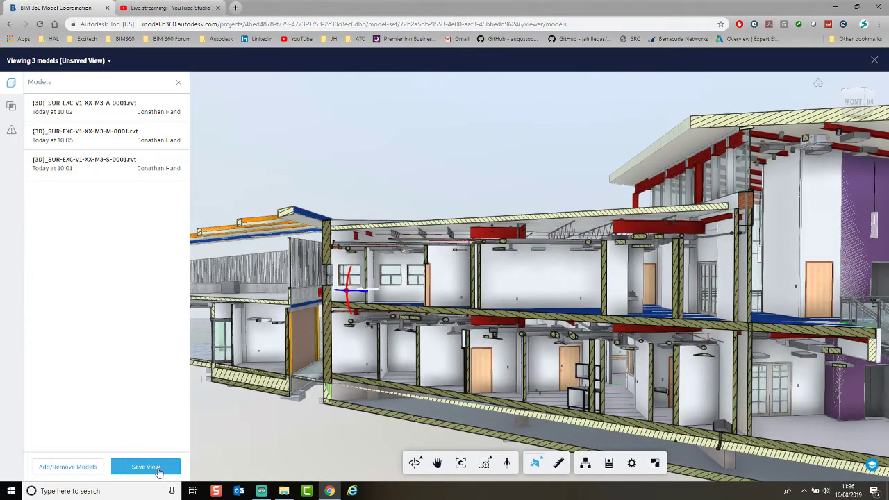
# Close the viewer and reopen the checked A, M and S models together without a section.
pyautogui.click(159, 472)
pyautogui.click(167, 469)
pyautogui.click(875, 62)
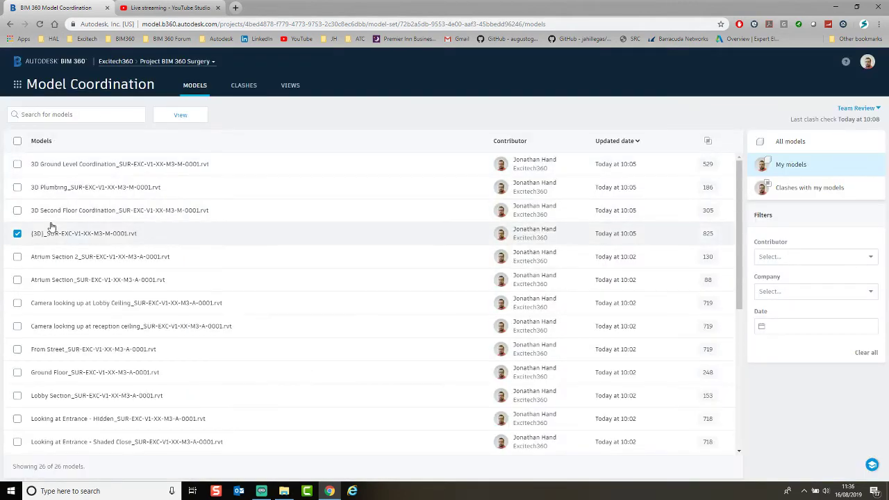
pyautogui.scroll(-4, 49, 333)
pyautogui.scroll(3, 53, 333)
pyautogui.scroll(1, 64, 382)
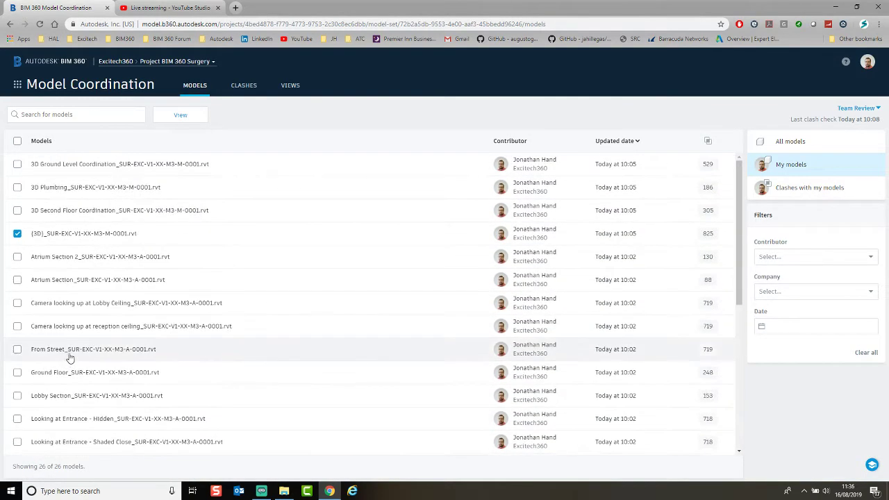
pyautogui.scroll(-2, 44, 237)
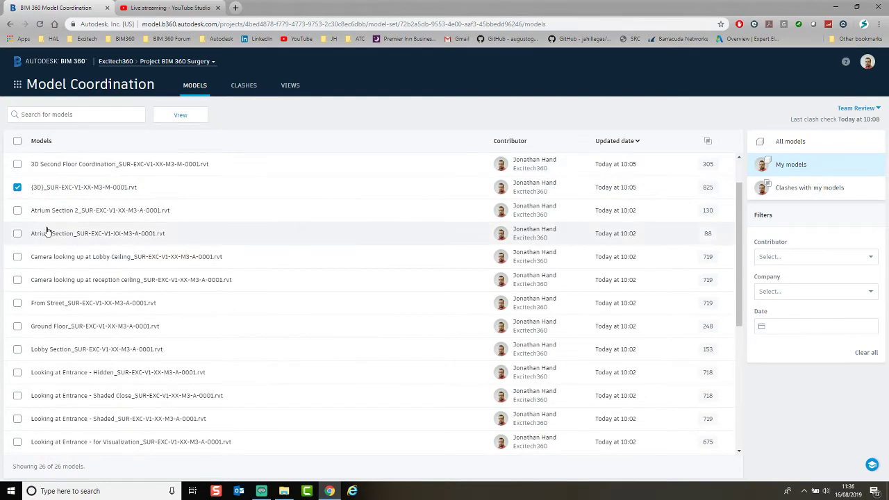
pyautogui.scroll(2, 47, 229)
pyautogui.scroll(-4, 50, 233)
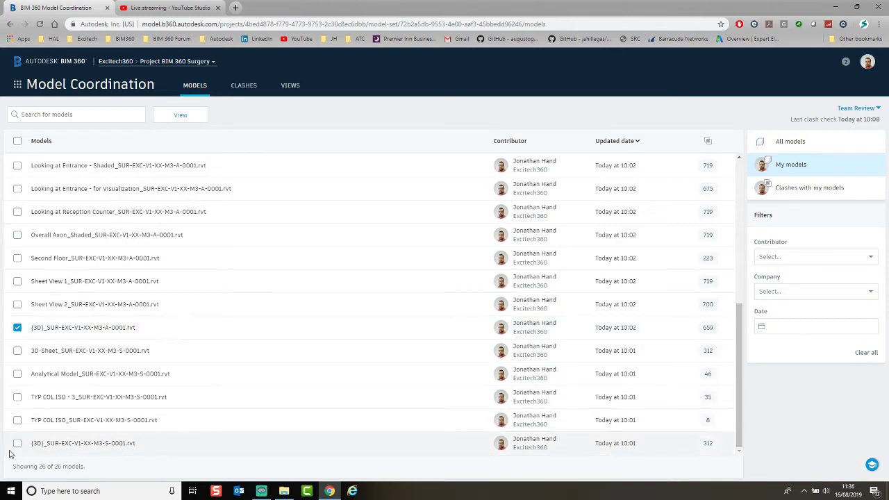
pyautogui.scroll(4, 132, 329)
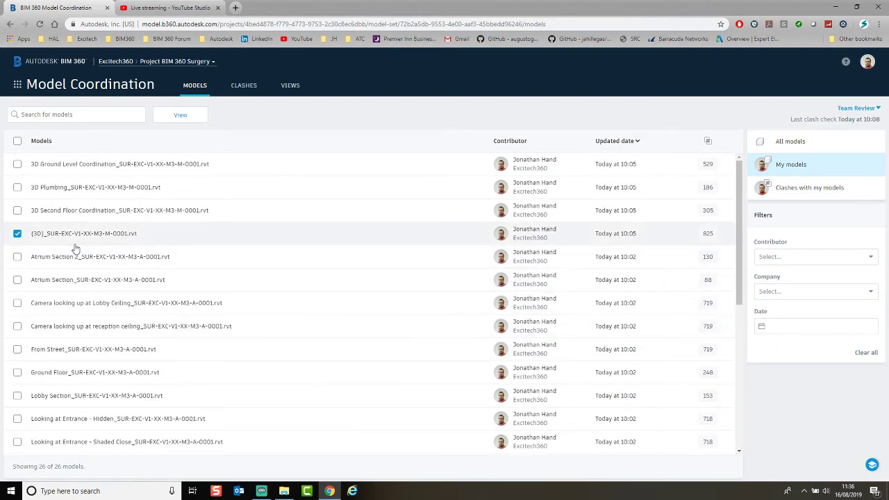
pyautogui.click(181, 121)
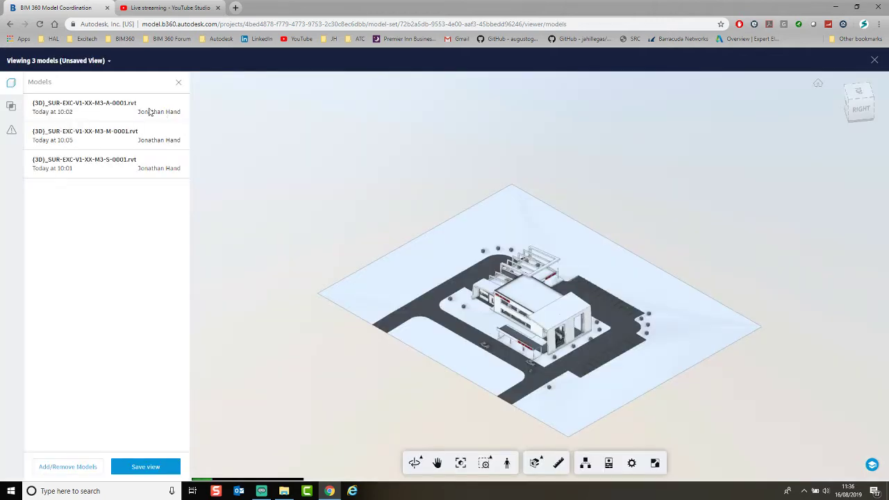
# Start saving the current view with the title 'Arch + MEP + Str'.
pyautogui.click(149, 111)
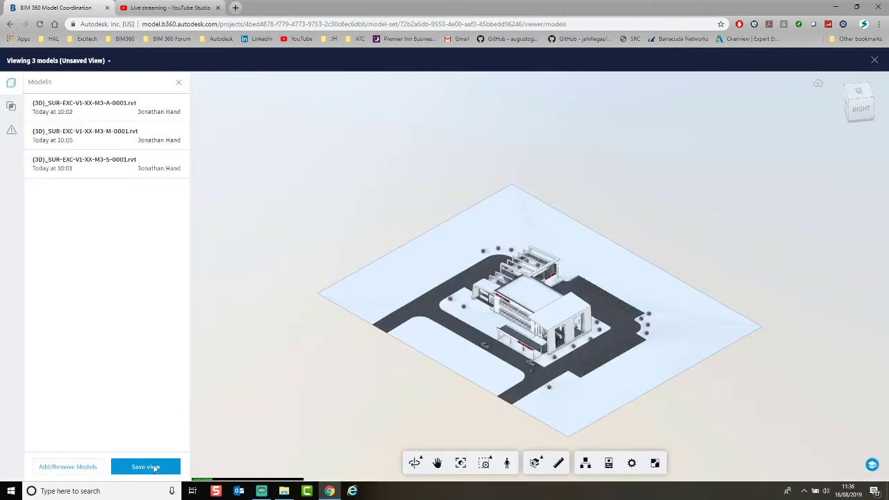
pyautogui.click(155, 467)
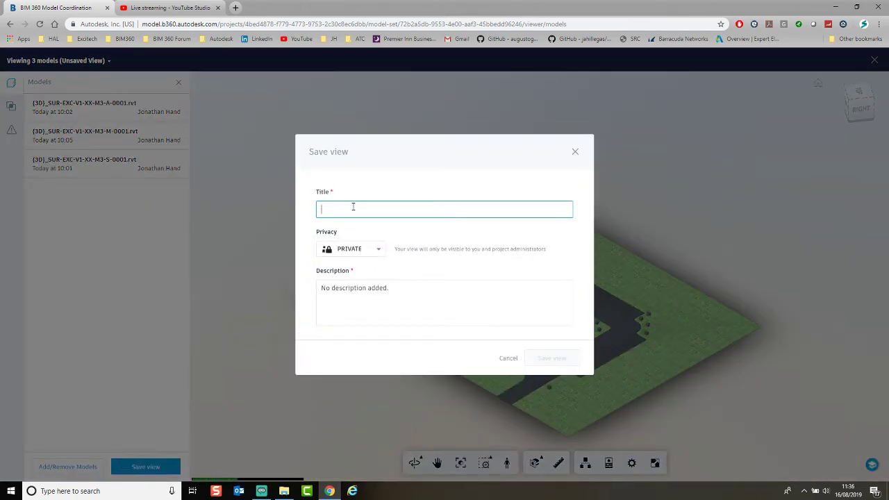
pyautogui.write('Arch + MEP + Str')
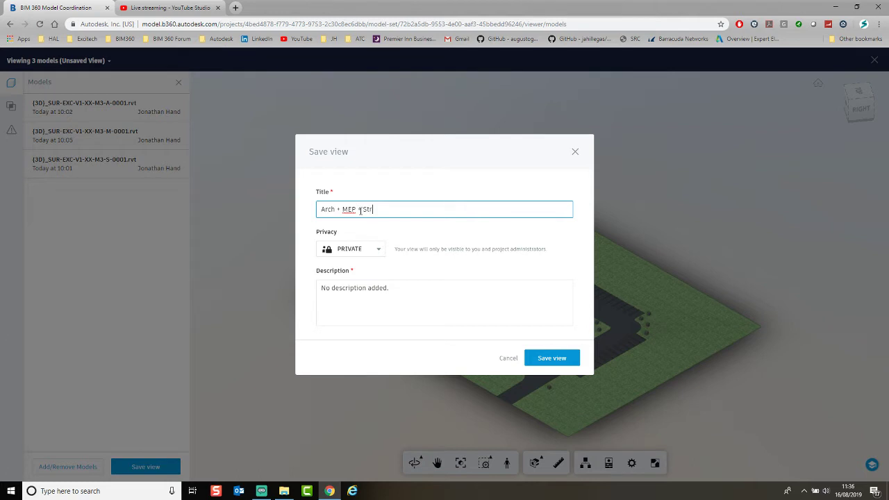
pyautogui.press('ctrl')
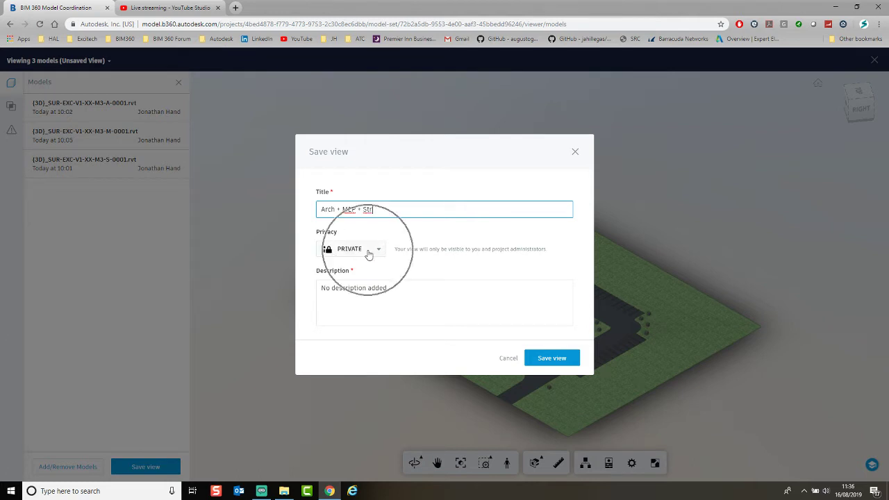
# Set the view's privacy to Published.
pyautogui.click(373, 252)
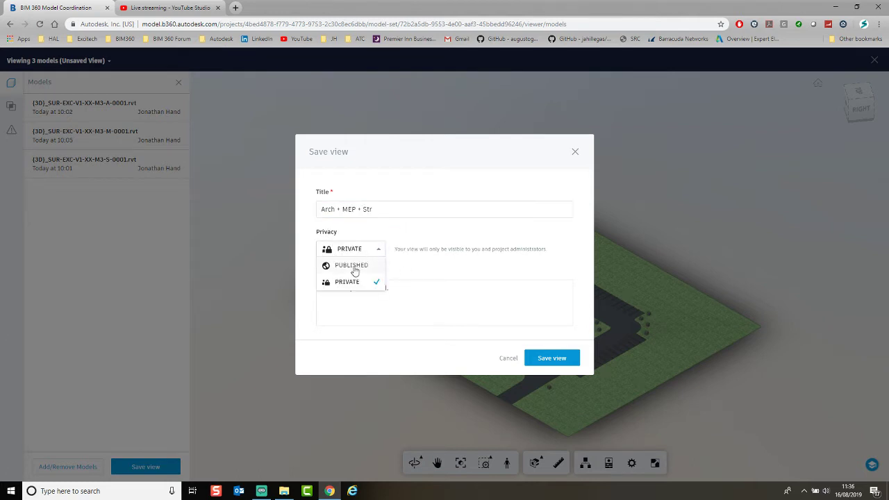
pyautogui.click(466, 262)
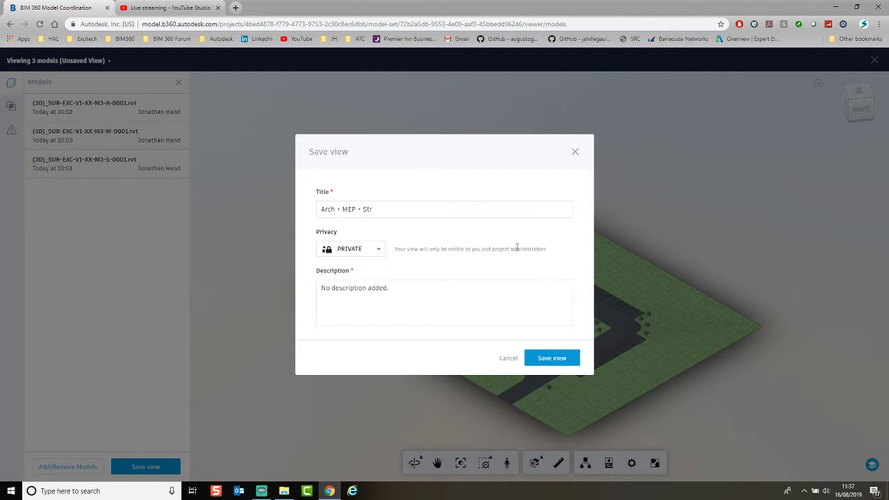
pyautogui.click(382, 249)
pyautogui.click(368, 264)
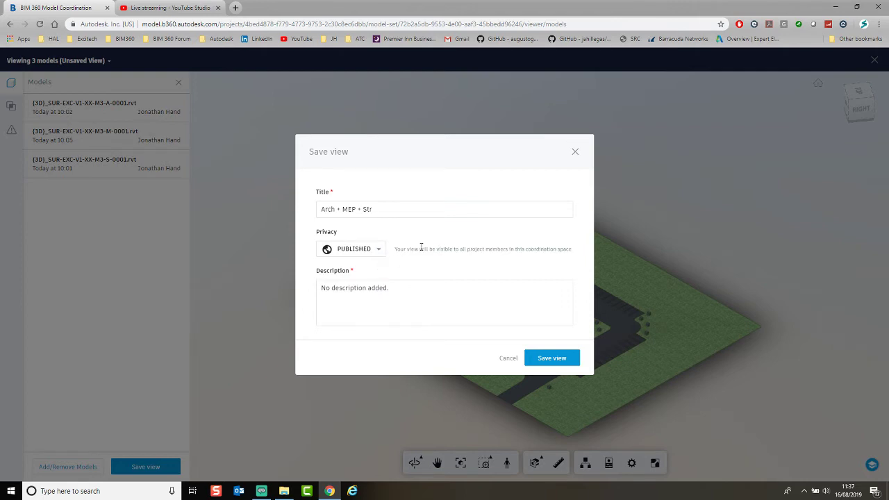
# Copy the title into the description, save the view, and close the viewer.
pyautogui.click(442, 287)
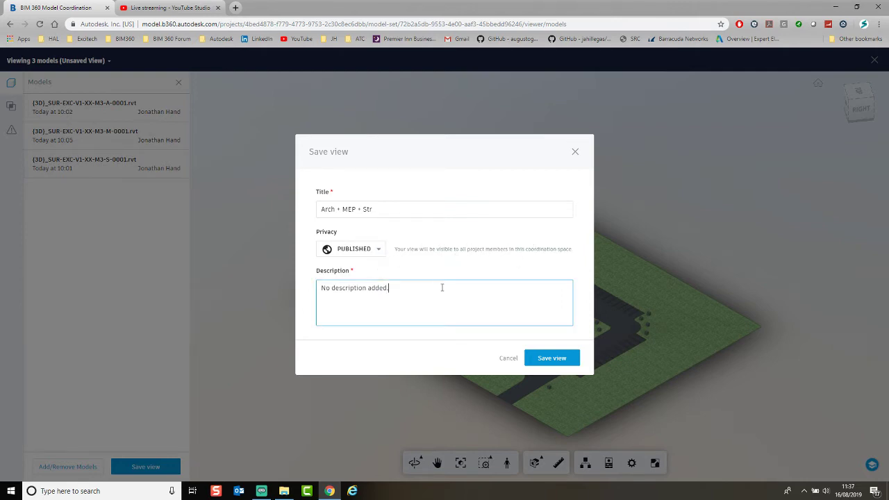
pyautogui.tripleClick(367, 290)
pyautogui.write('Arch,')
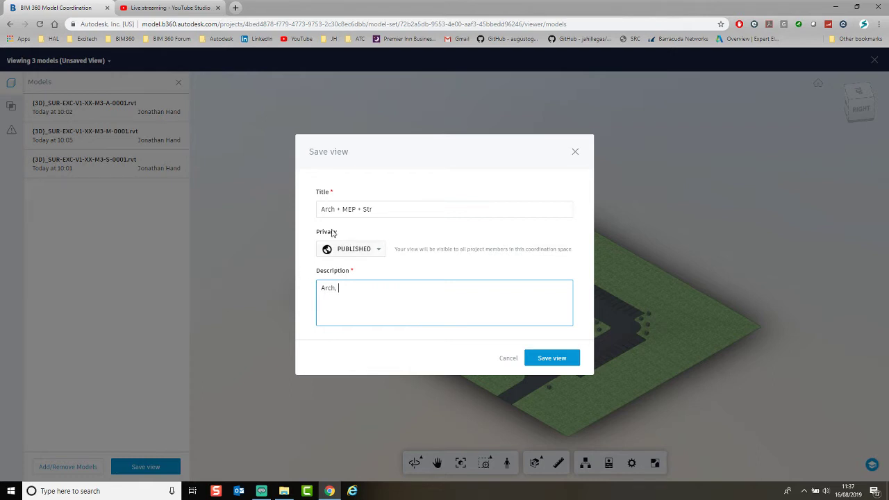
pyautogui.tripleClick(391, 208)
pyautogui.hotkey('ctrl', 'c')
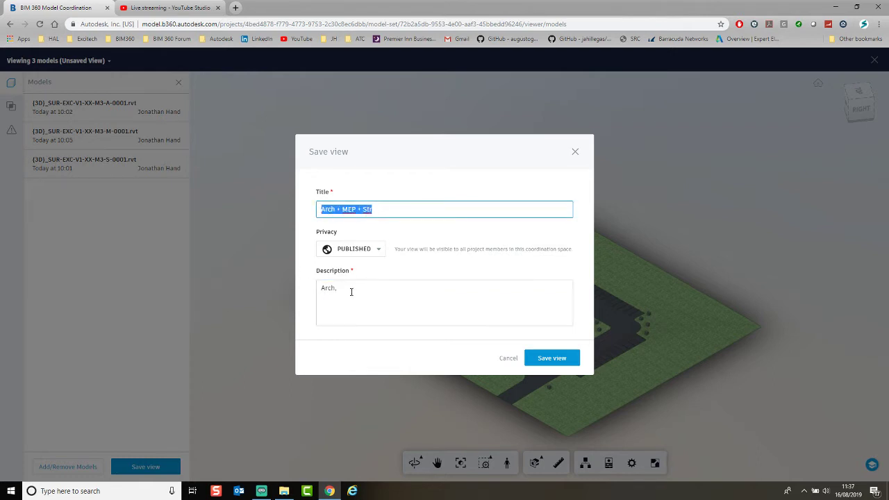
pyautogui.tripleClick(351, 292)
pyautogui.hotkey('ctrl', 'v')
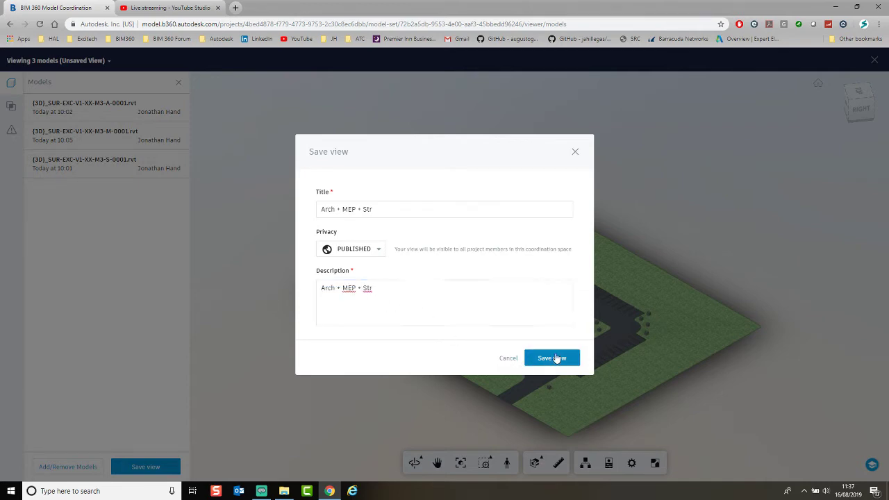
pyautogui.click(551, 357)
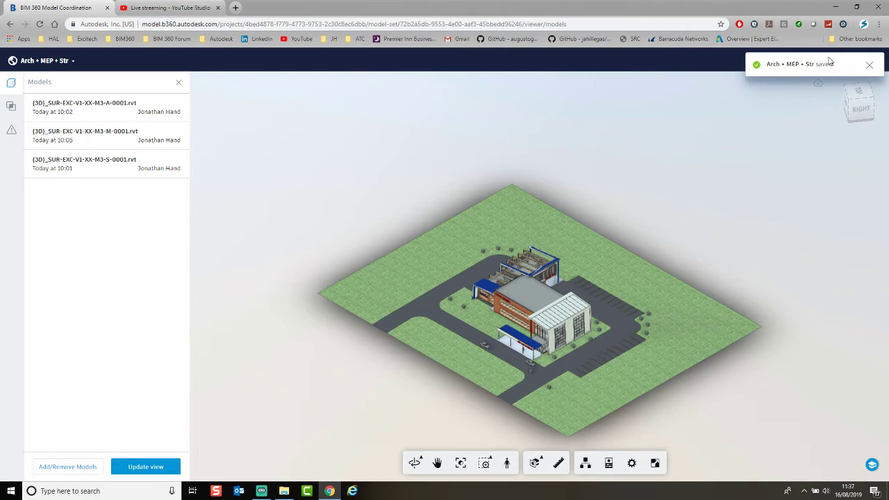
pyautogui.click(869, 65)
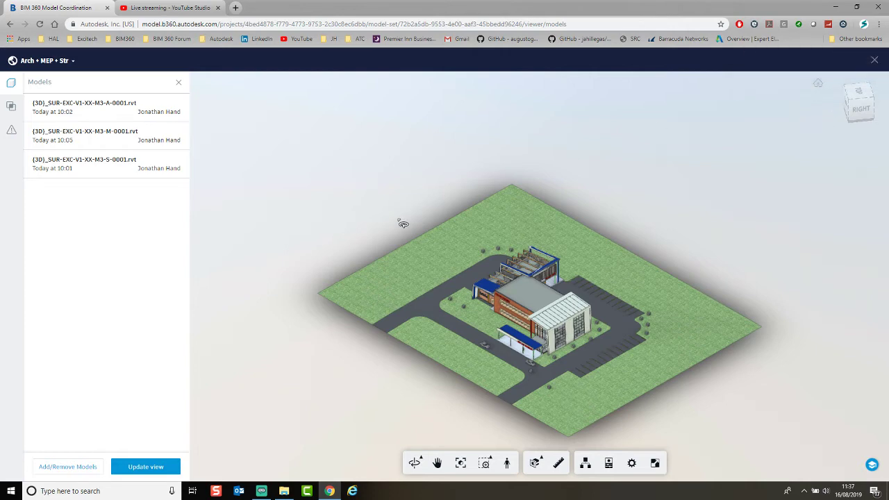
pyautogui.click(877, 62)
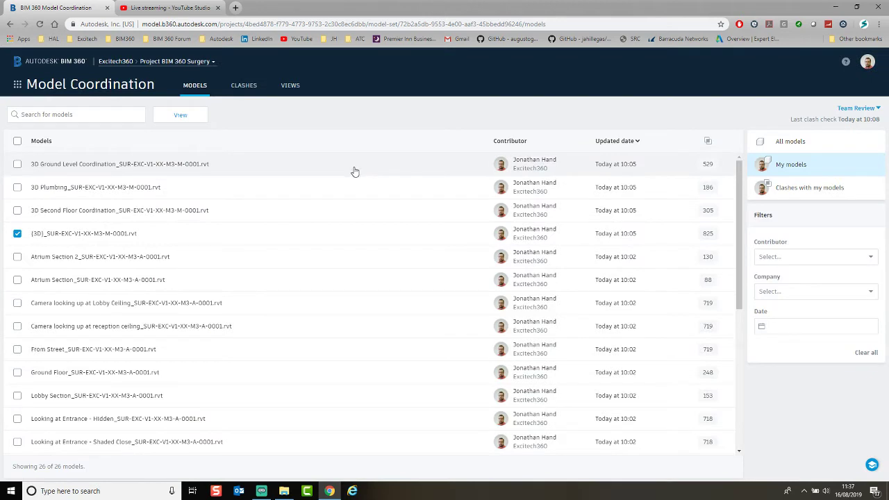
# Reopen the saved Arch + MEP + Str view, orbit and zoom the building, and bring up Update view.
pyautogui.click(289, 86)
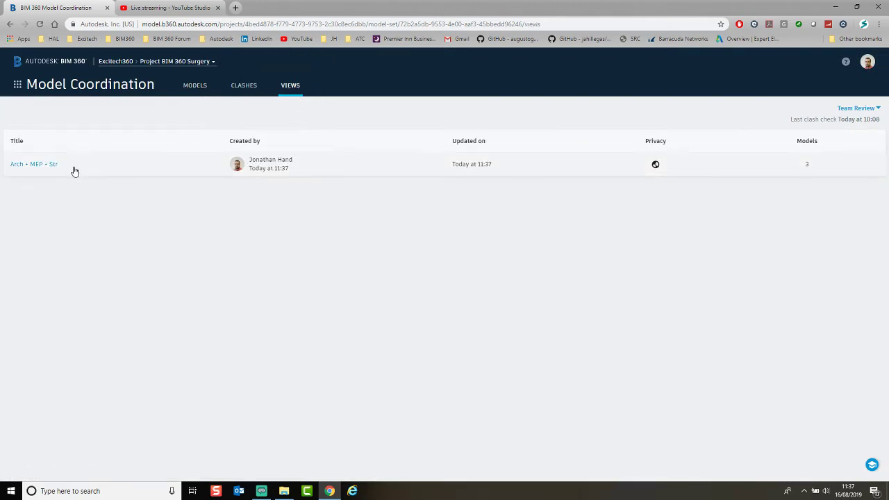
pyautogui.click(72, 169)
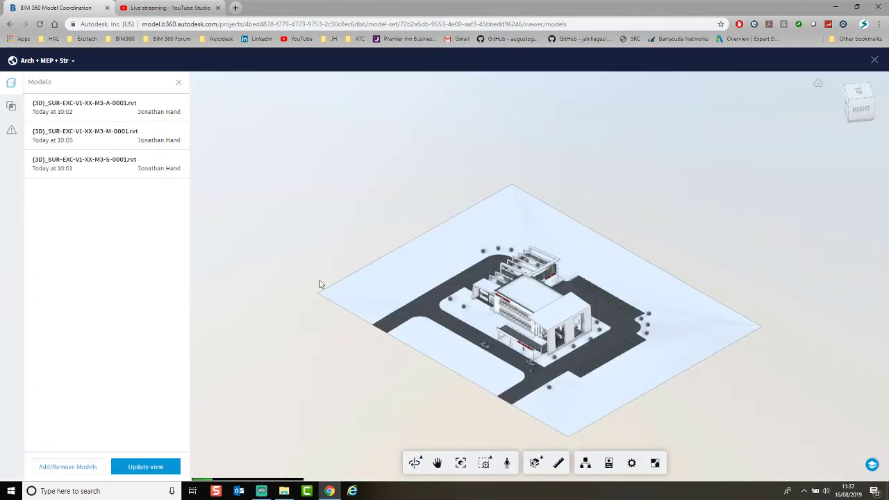
pyautogui.moveTo(571, 354); pyautogui.dragTo(599, 331)
pyautogui.scroll(5, 599, 331)
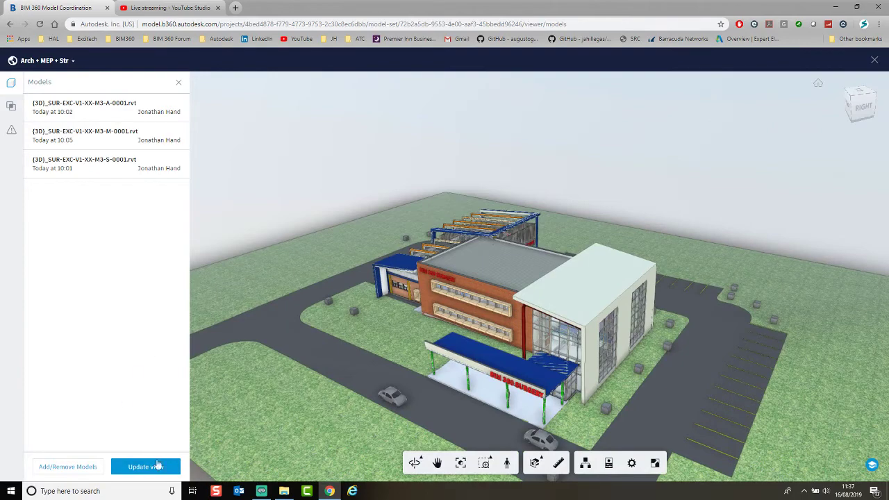
pyautogui.click(158, 470)
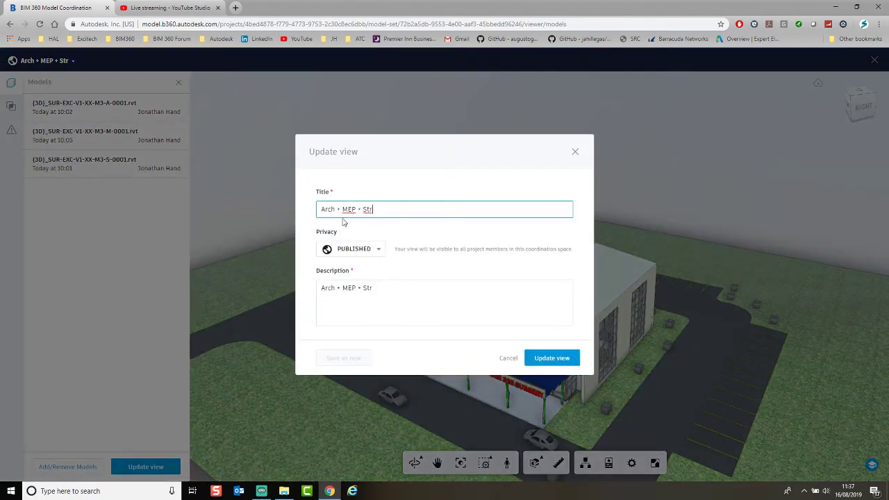
# Add the Lobby Section model to the view as a fourth model.
pyautogui.click(507, 359)
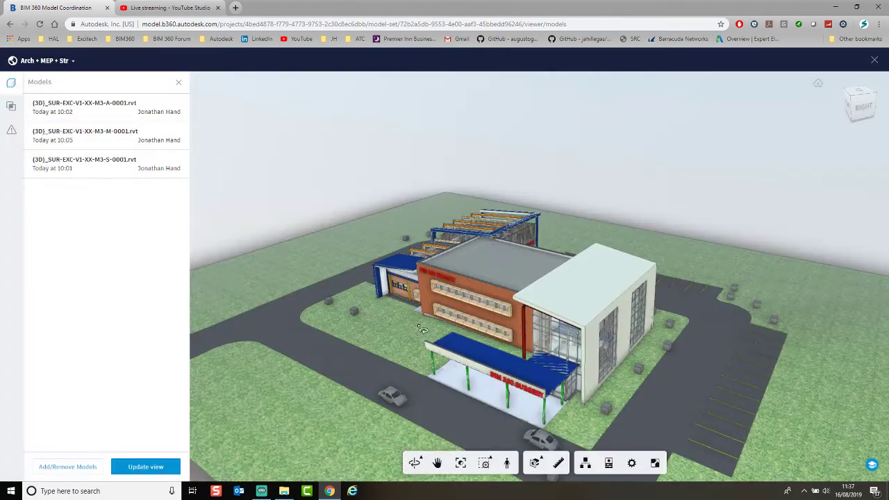
pyautogui.click(64, 467)
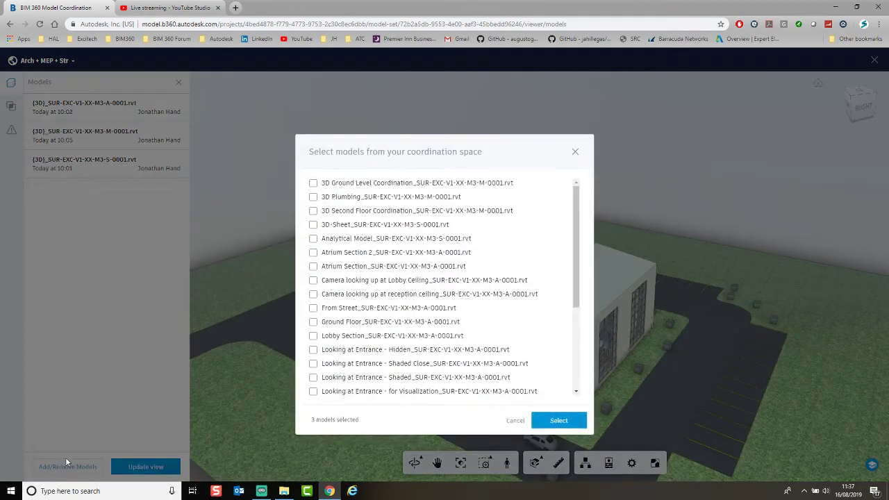
pyautogui.click(313, 336)
pyautogui.click(544, 419)
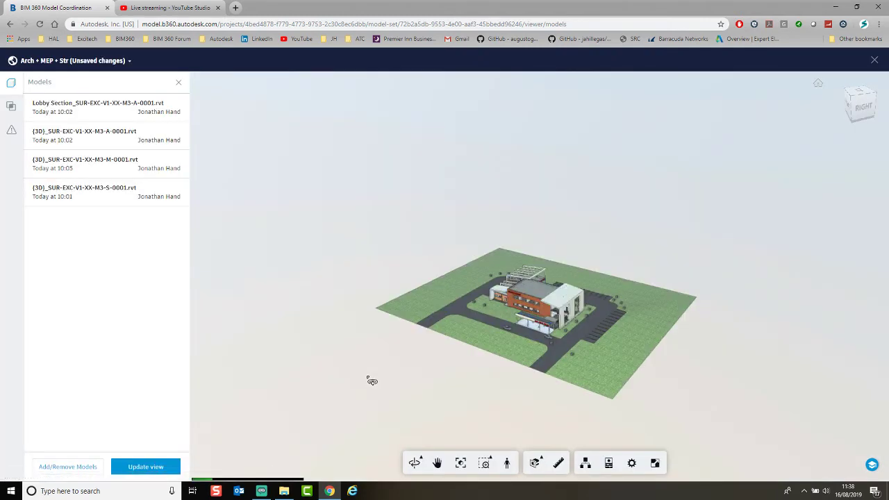
# Update the Arch + MEP + Str view with the change and close the viewer.
pyautogui.click(175, 467)
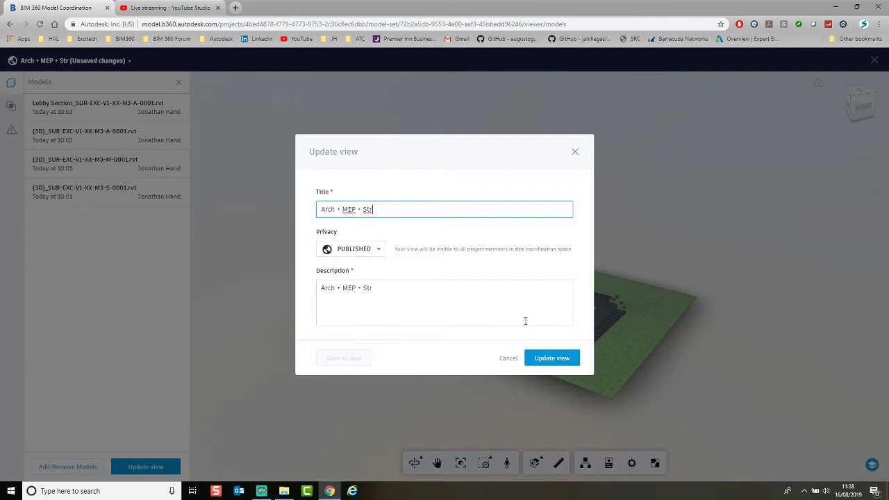
pyautogui.click(540, 362)
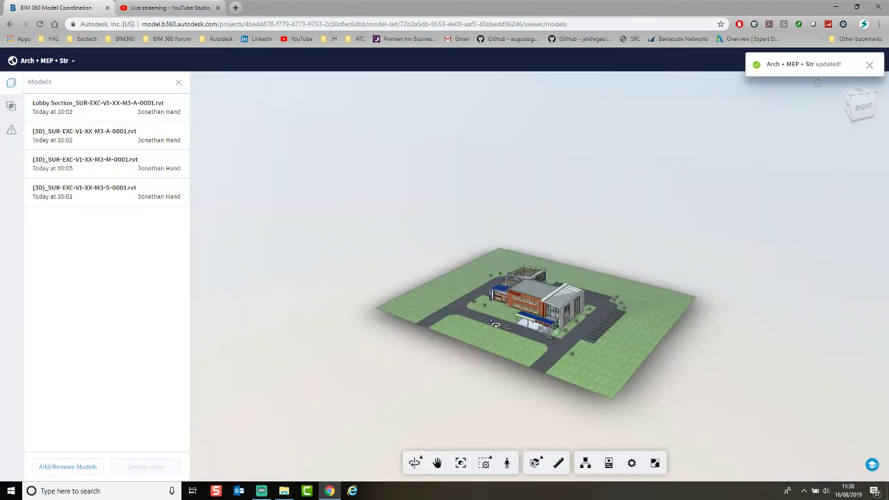
pyautogui.click(869, 65)
pyautogui.click(874, 62)
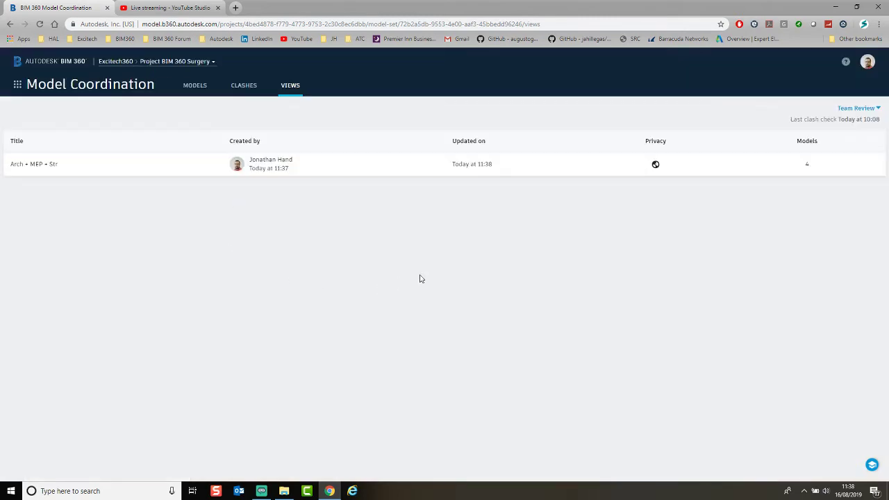
# Review the Arch + MEP + Str details panel, close it, and switch to the Models list.
pyautogui.click(809, 169)
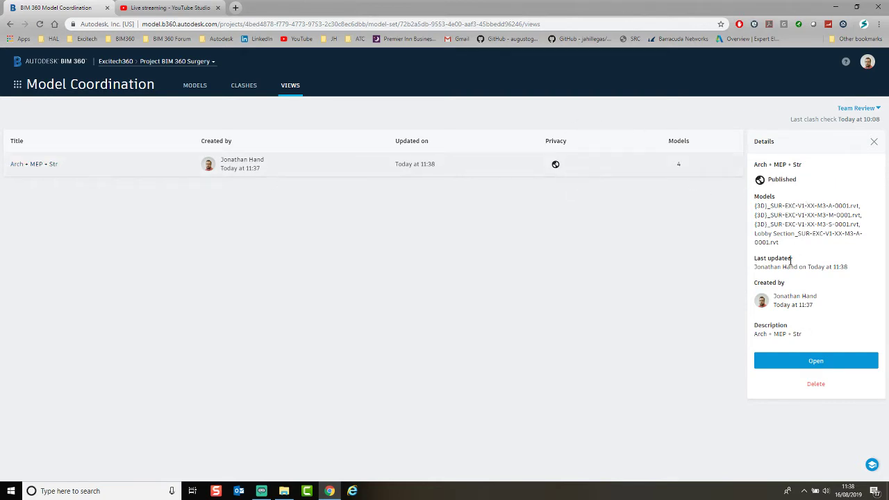
pyautogui.click(777, 204)
pyautogui.click(781, 258)
pyautogui.click(785, 301)
pyautogui.click(797, 361)
pyautogui.click(875, 143)
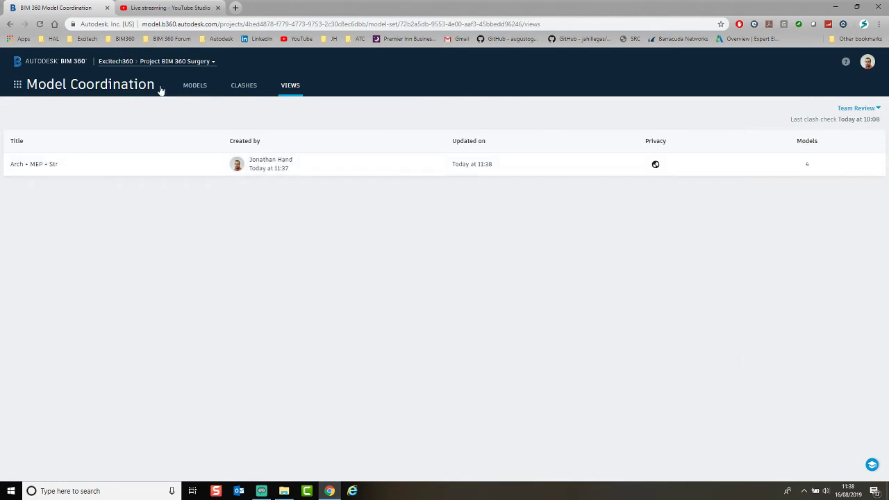
pyautogui.click(197, 90)
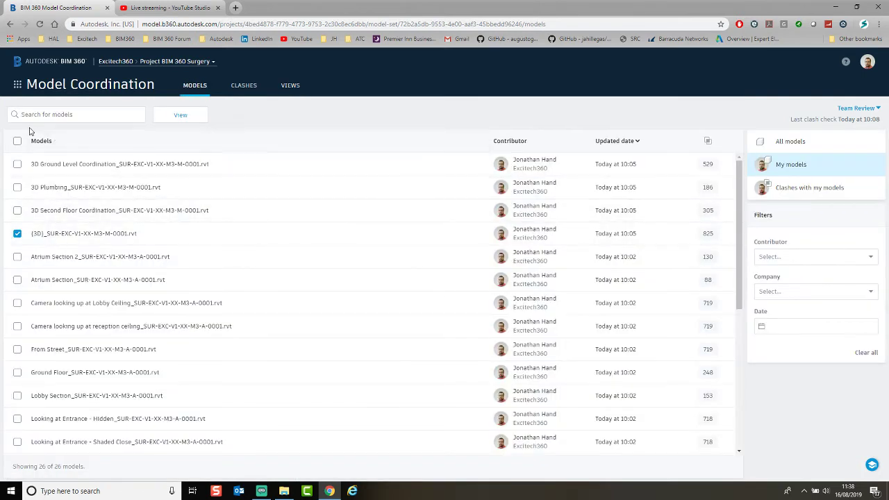
# Select only the 3D Plumbing and TYP COL ISO models and view them together.
pyautogui.click(18, 141)
pyautogui.click(18, 142)
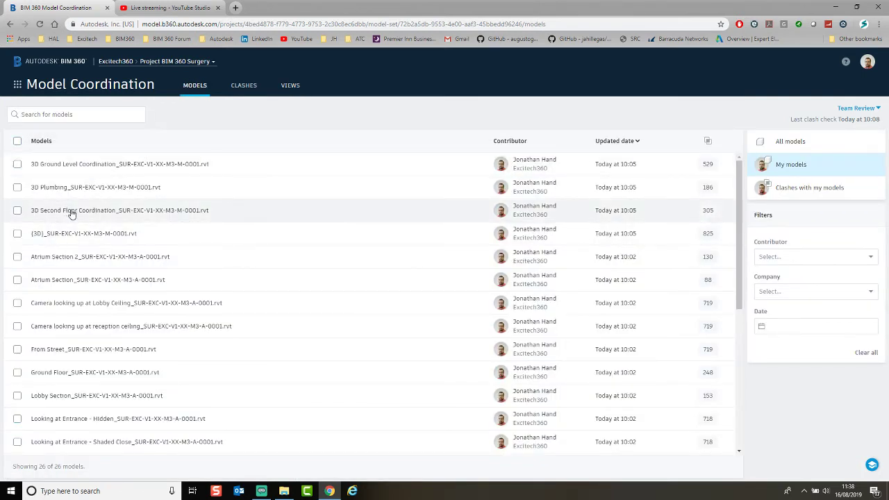
pyautogui.click(17, 187)
pyautogui.scroll(-3, 10, 243)
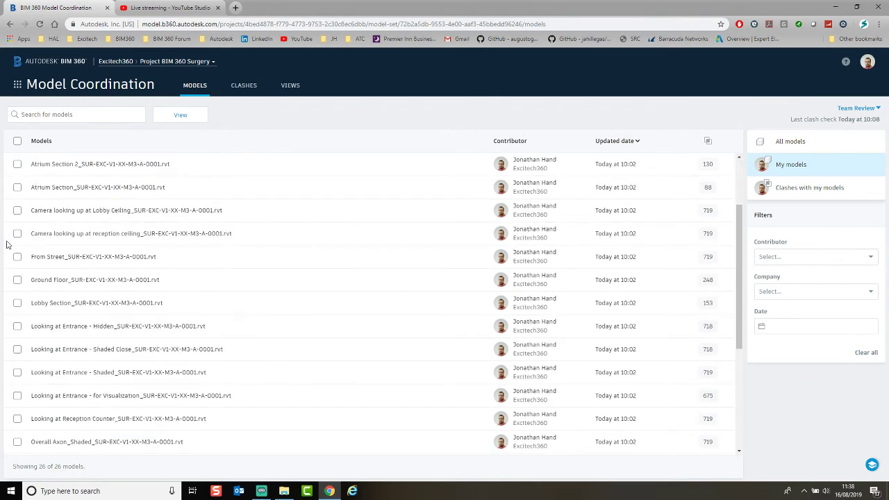
pyautogui.scroll(-2, 9, 252)
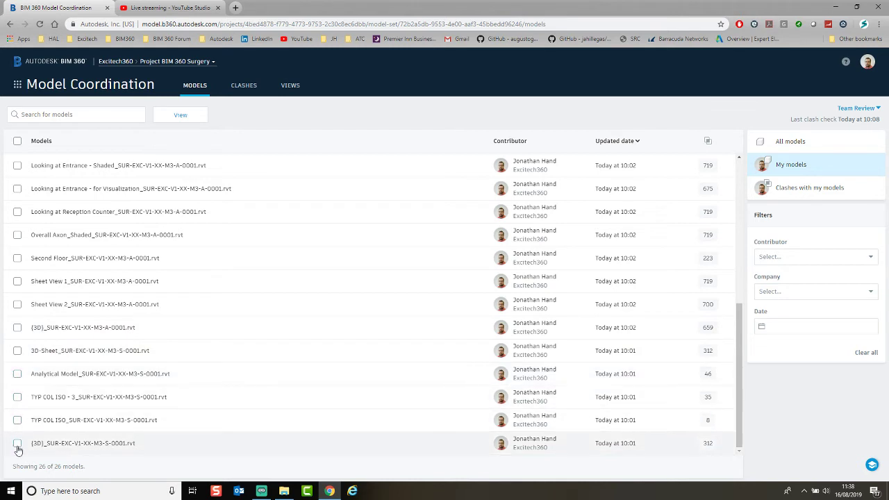
pyautogui.click(17, 421)
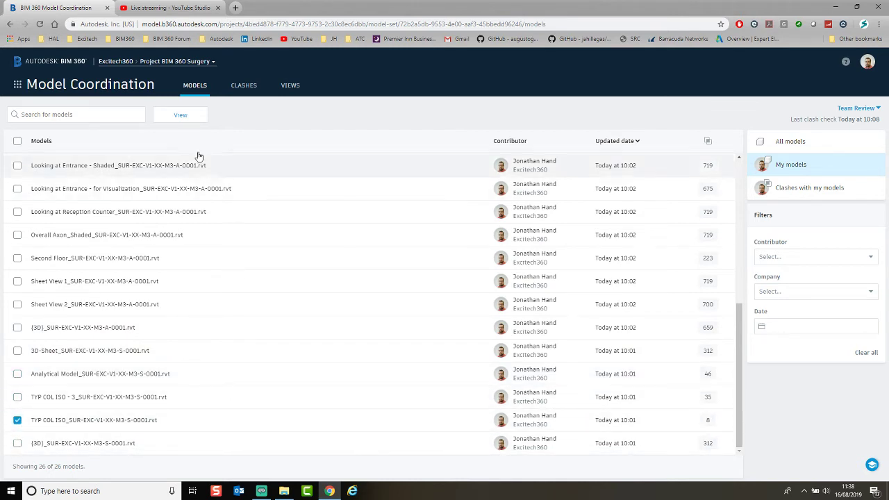
pyautogui.click(195, 119)
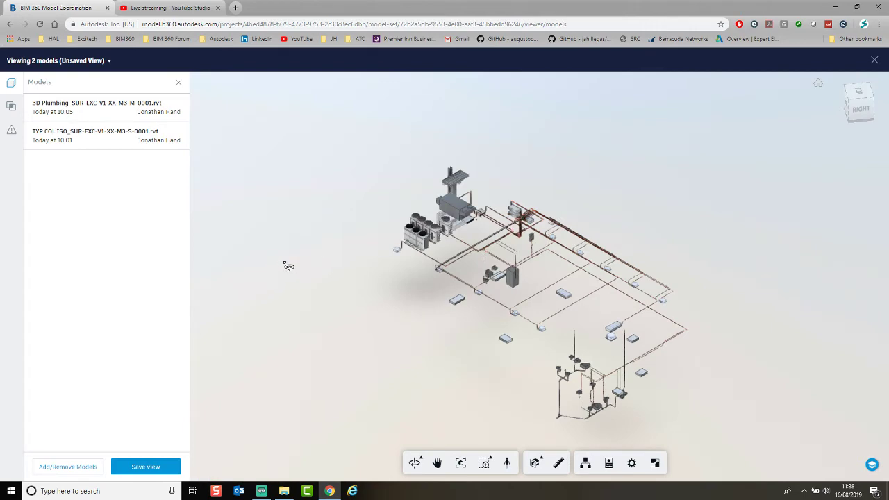
# Orbit the plumbing and column models, then start a saved view titled 'Plumbing and Column'.
pyautogui.moveTo(439, 353); pyautogui.dragTo(673, 331)
pyautogui.scroll(10, 351, 347)
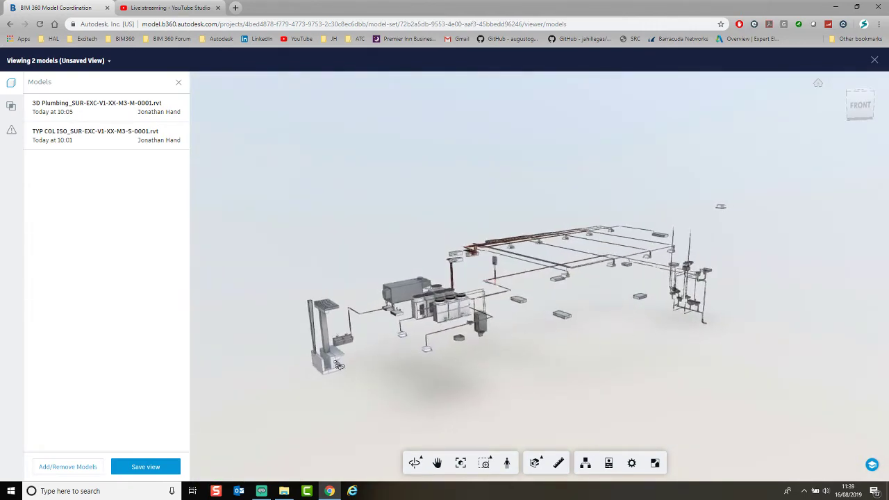
pyautogui.scroll(-5, 351, 347)
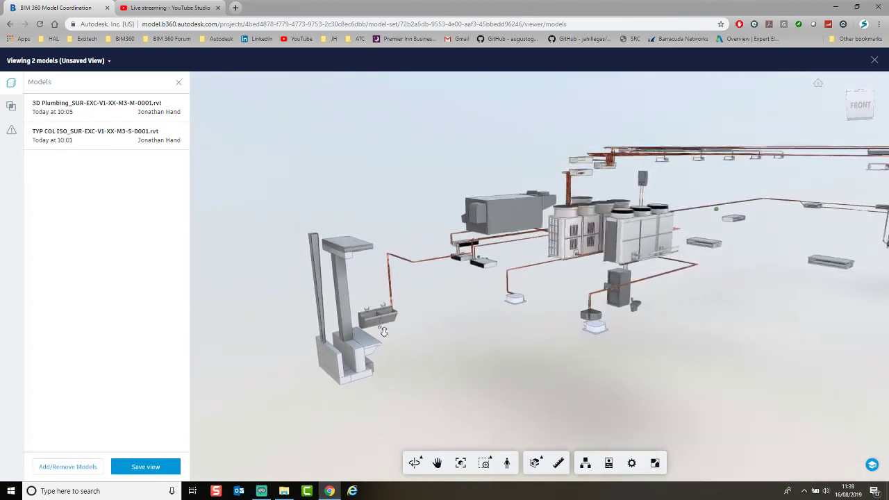
pyautogui.scroll(-3, 699, 312)
pyautogui.moveTo(703, 342); pyautogui.dragTo(204, 449)
pyautogui.click(159, 468)
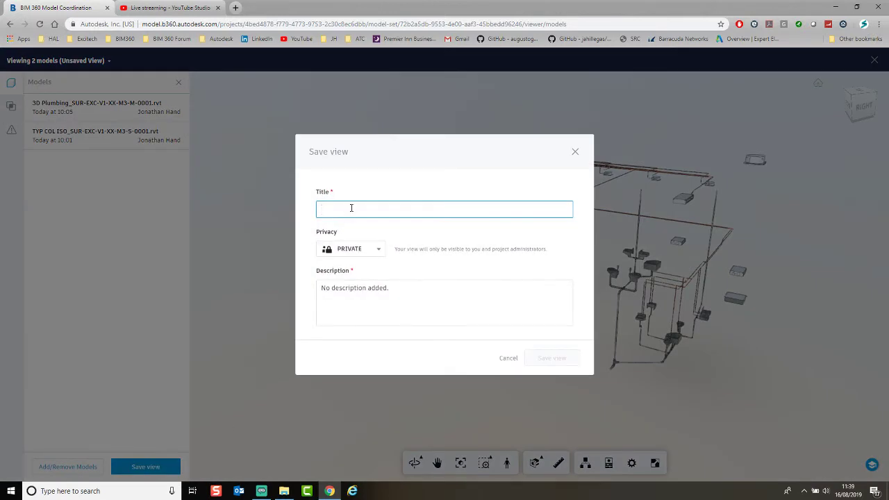
pyautogui.write('Plumbing and COlumn')
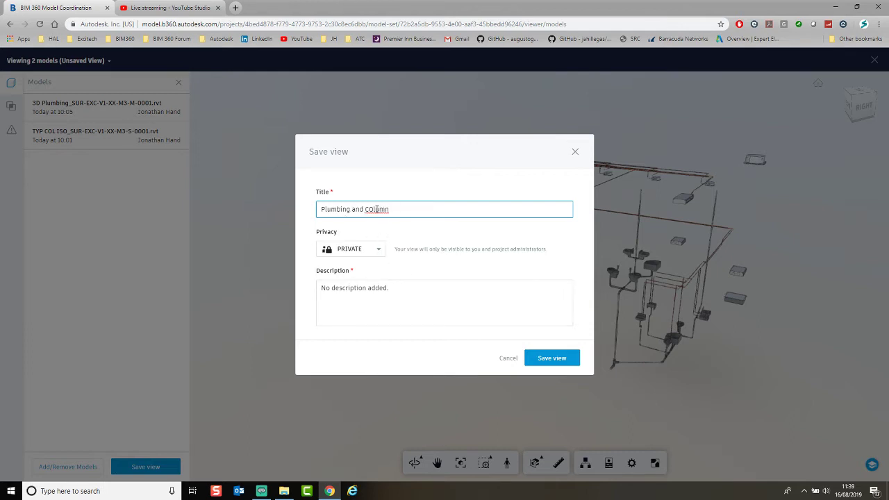
pyautogui.rightClick(375, 209)
pyautogui.click(396, 214)
# Set the view's privacy to Published and save it.
pyautogui.click(377, 248)
pyautogui.click(360, 264)
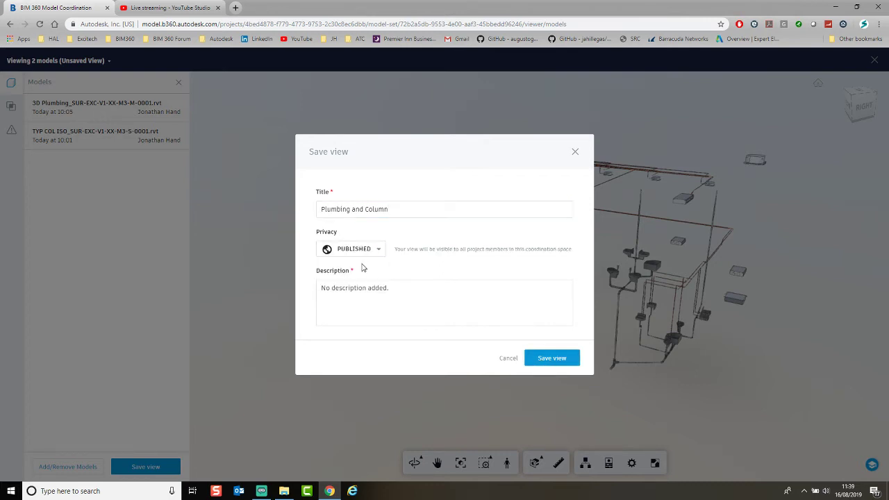
pyautogui.click(549, 358)
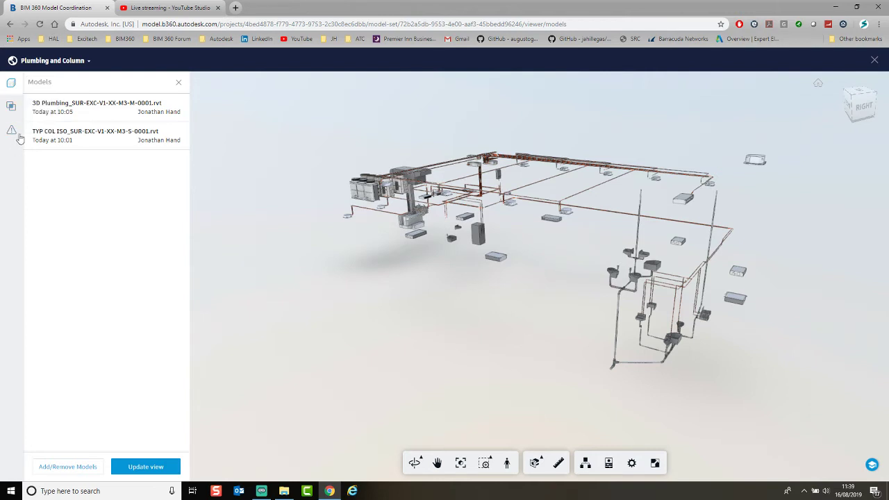
# Check the Clashes panel's grouping Property options and the Issues panel, then return to the Views list.
pyautogui.click(13, 109)
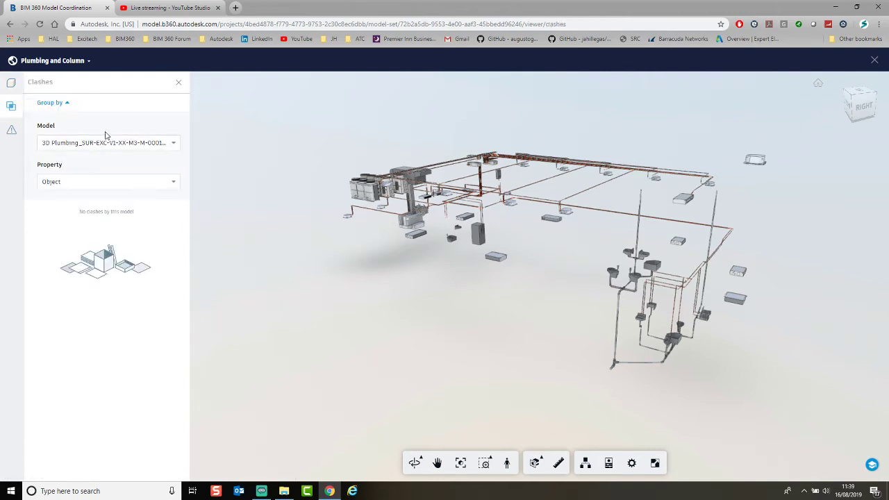
pyautogui.click(148, 179)
pyautogui.click(148, 179)
pyautogui.click(148, 179)
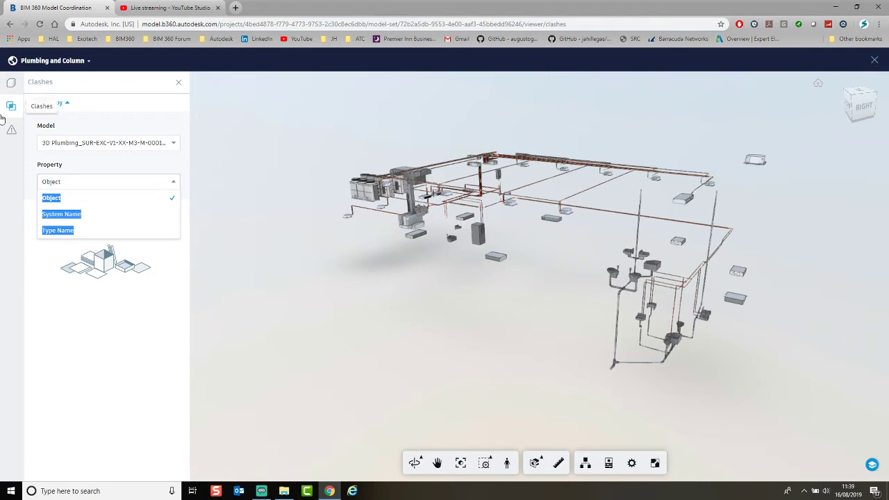
pyautogui.click(14, 133)
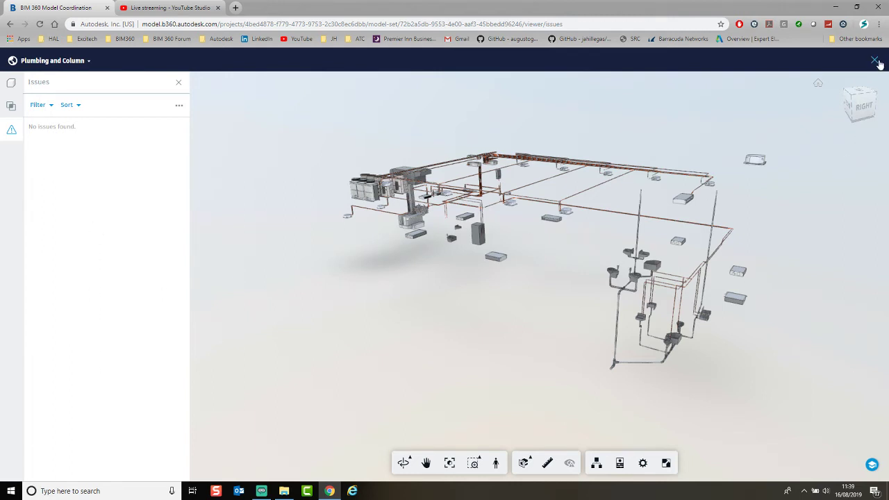
pyautogui.click(877, 61)
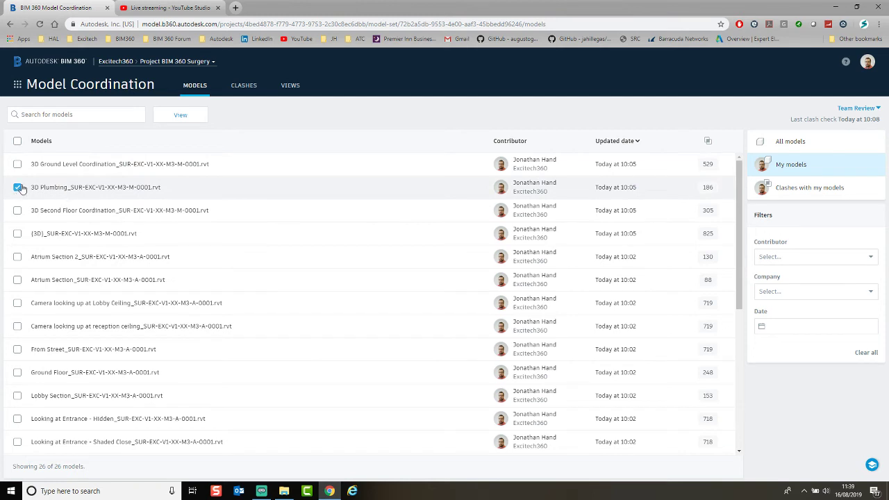
pyautogui.click(292, 89)
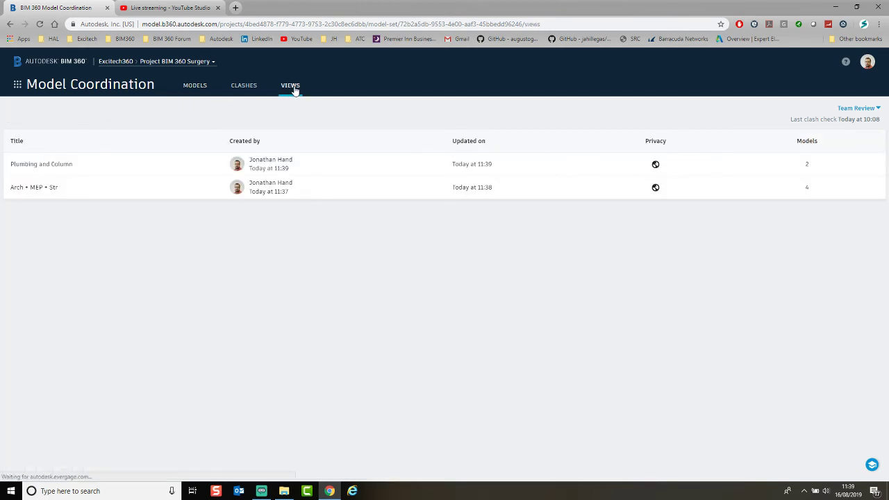
# Reopen Arch + MEP + Str, inspect the Model Browser and canopy roof properties, check Issues, then close.
pyautogui.click(58, 186)
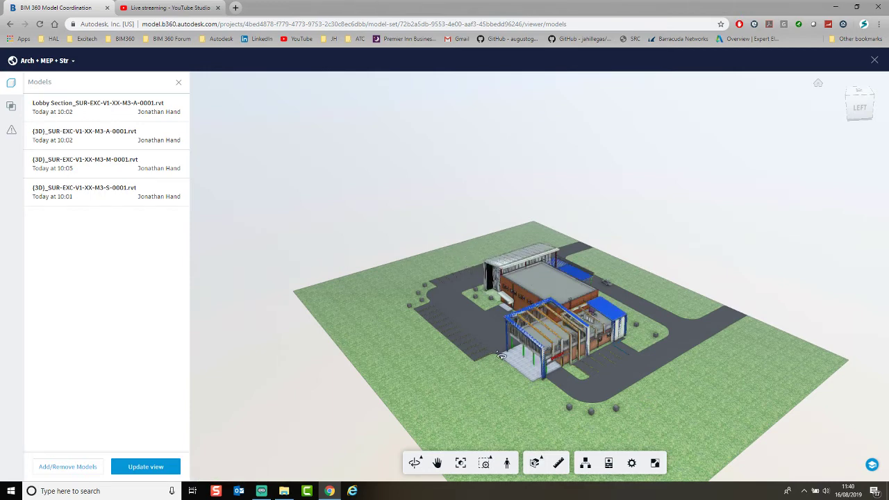
pyautogui.click(587, 464)
pyautogui.click(608, 463)
pyautogui.scroll(5, 551, 272)
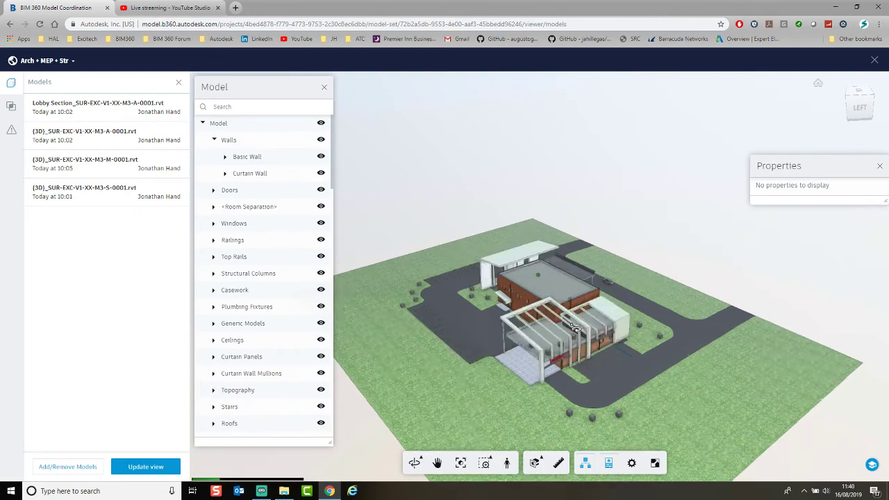
pyautogui.click(541, 363)
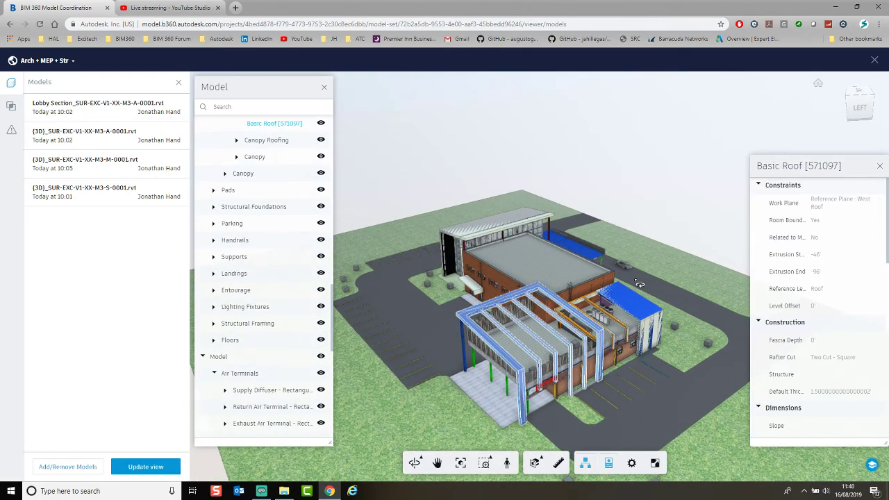
pyautogui.click(639, 180)
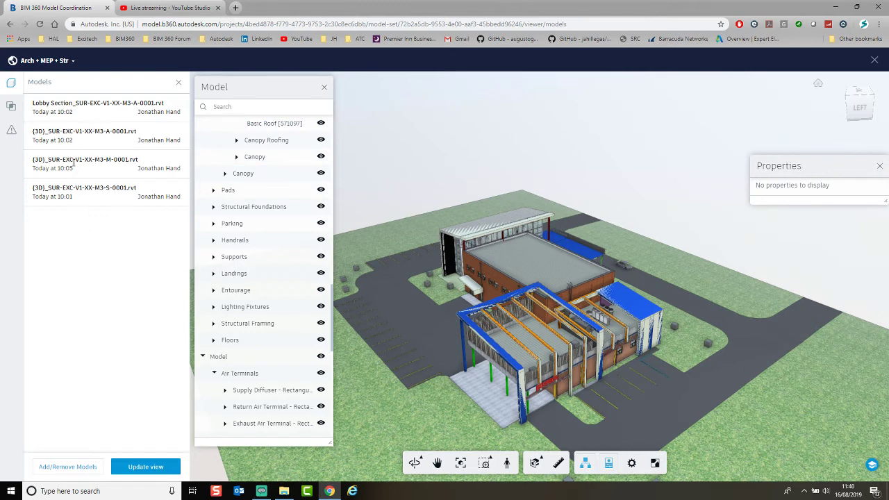
pyautogui.click(11, 129)
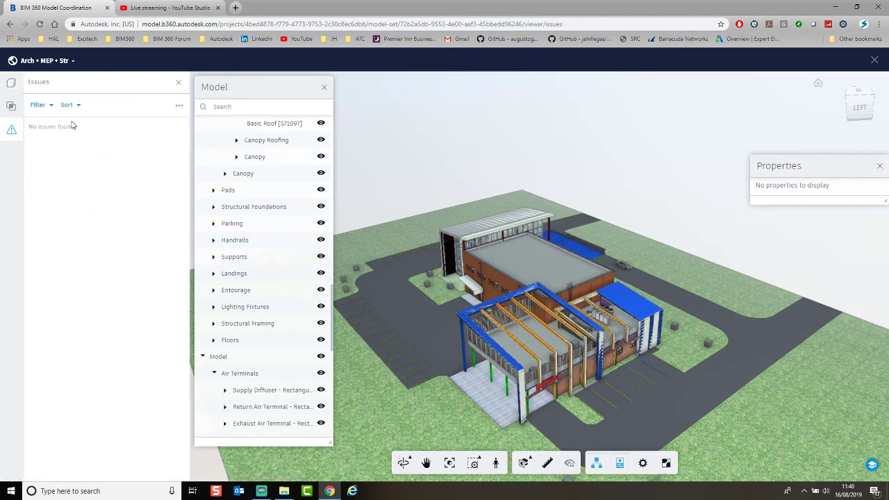
pyautogui.click(875, 60)
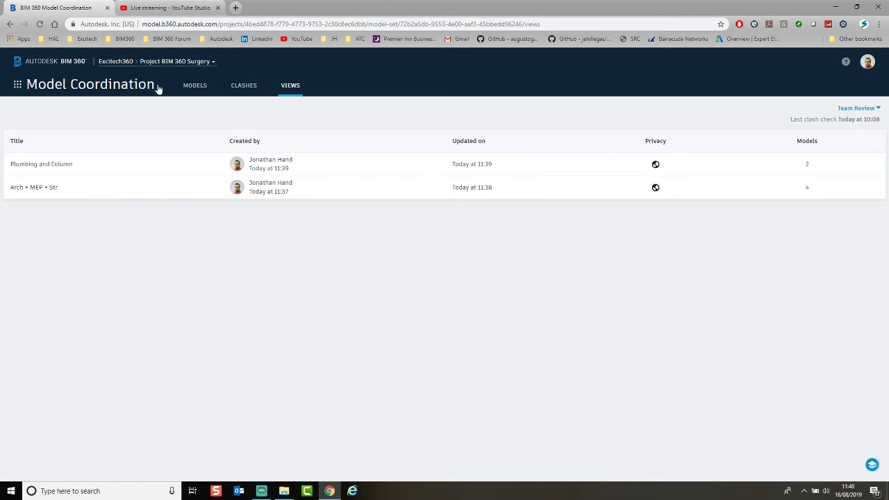
# Open the 30 clashes between 3D Plumbing and 3D Second Floor Coordination from the clash matrix.
pyautogui.click(194, 87)
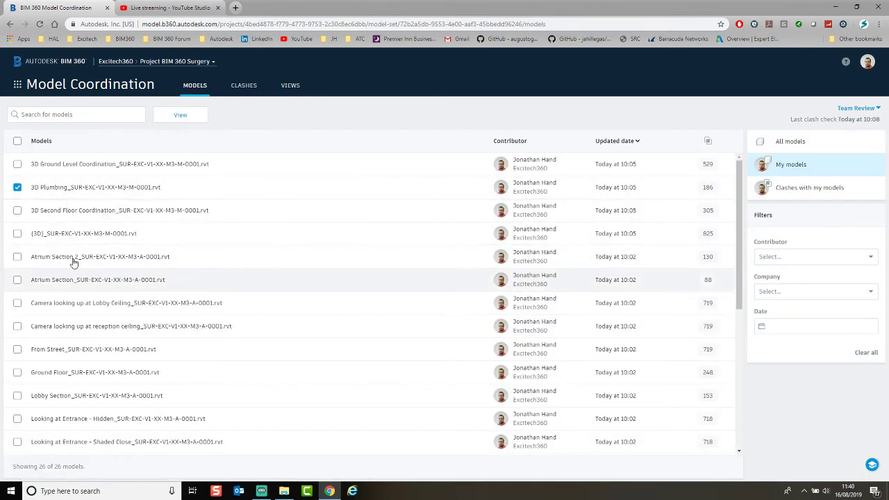
pyautogui.scroll(-3, 90, 383)
pyautogui.scroll(-1, 93, 371)
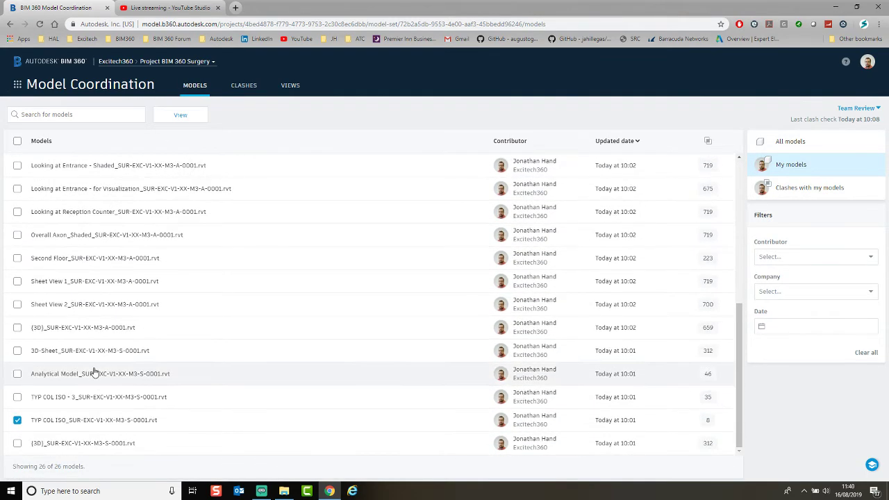
pyautogui.scroll(5, 84, 352)
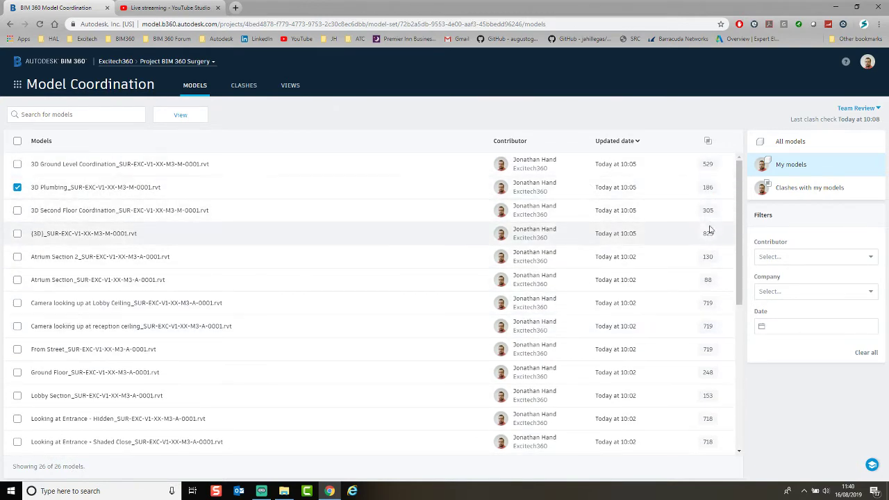
pyautogui.click(708, 142)
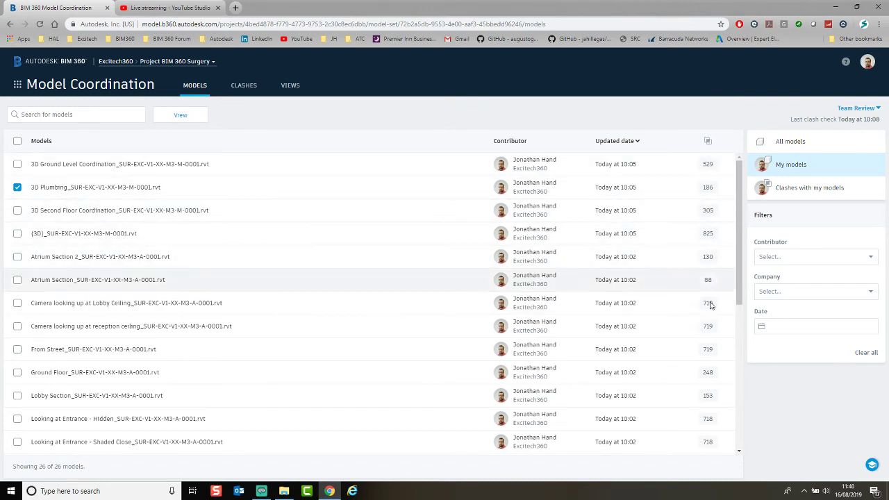
pyautogui.click(241, 88)
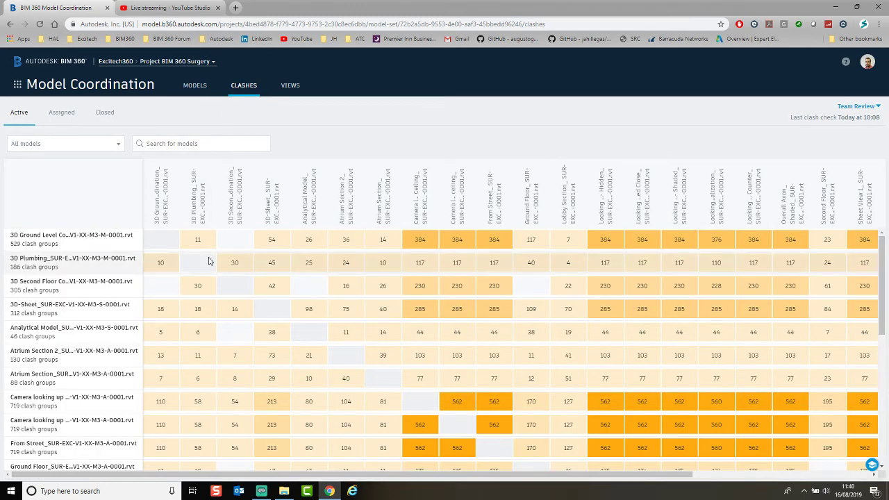
pyautogui.scroll(-5, 208, 260)
pyautogui.scroll(5, 195, 342)
pyautogui.moveTo(240, 263)
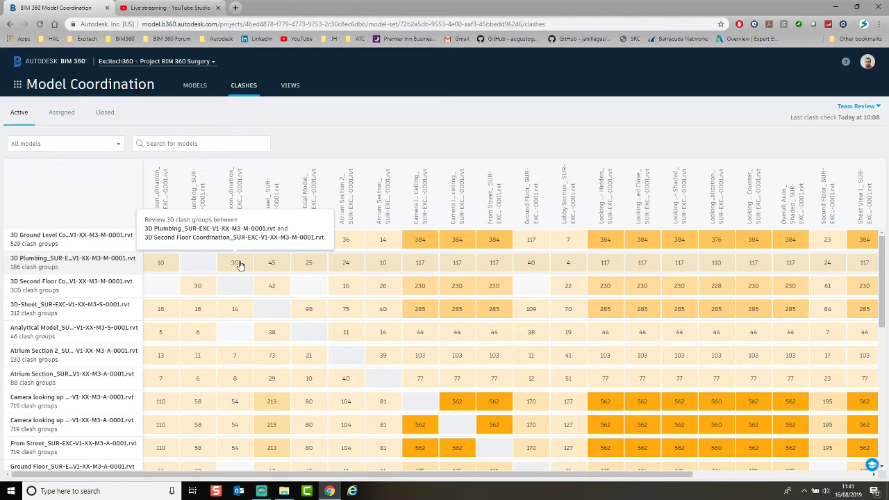
pyautogui.click(238, 263)
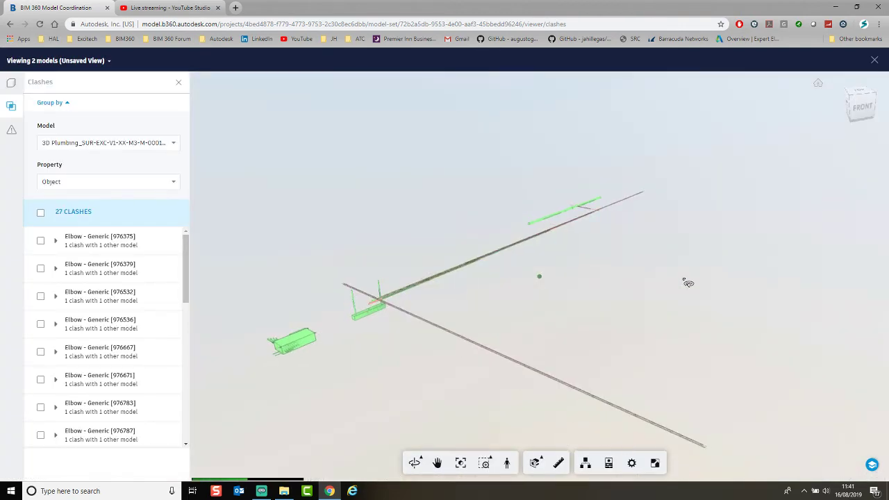
# Orbit toward the clashing pipes and zoom to the first Elbow clash, then deselect it.
pyautogui.scroll(10, 329, 312)
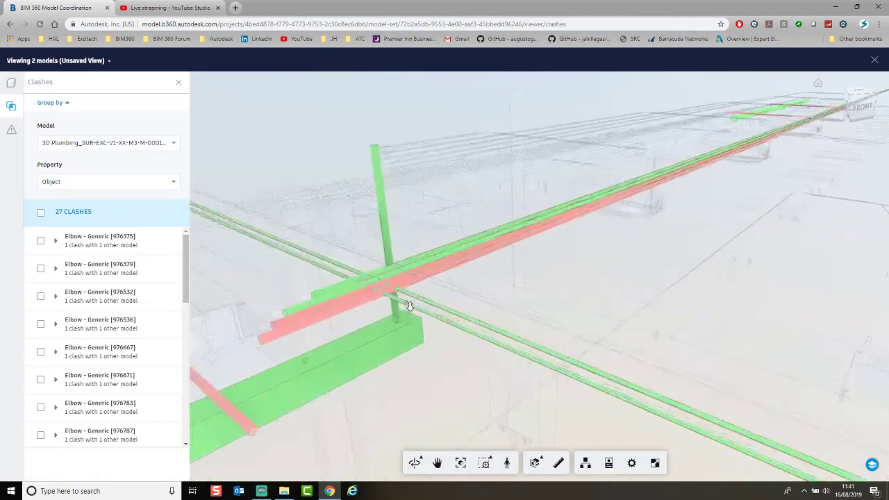
pyautogui.scroll(-8, 526, 283)
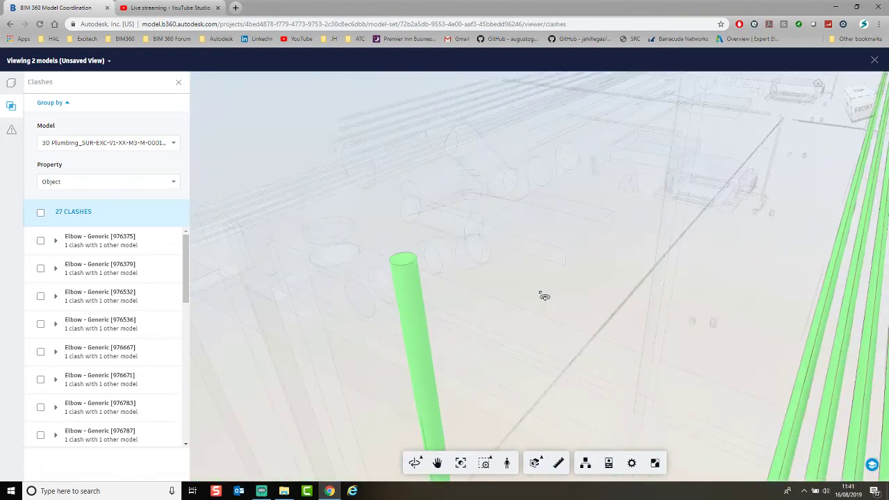
pyautogui.moveTo(525, 298); pyautogui.dragTo(535, 318)
pyautogui.scroll(5, 535, 318)
pyautogui.scroll(-5, 566, 301)
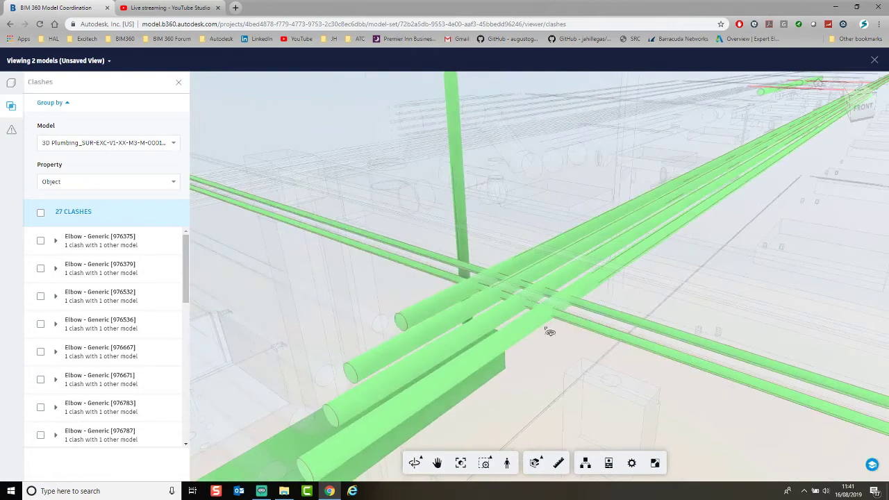
pyautogui.click(42, 242)
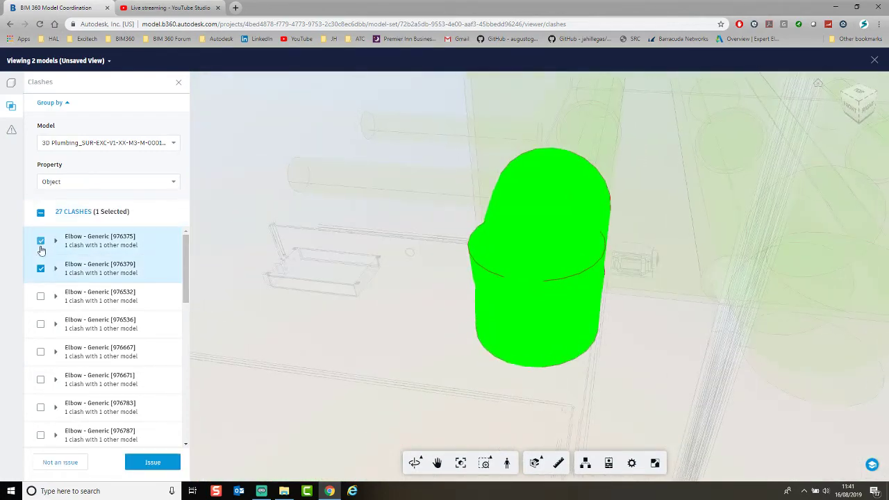
pyautogui.click(40, 268)
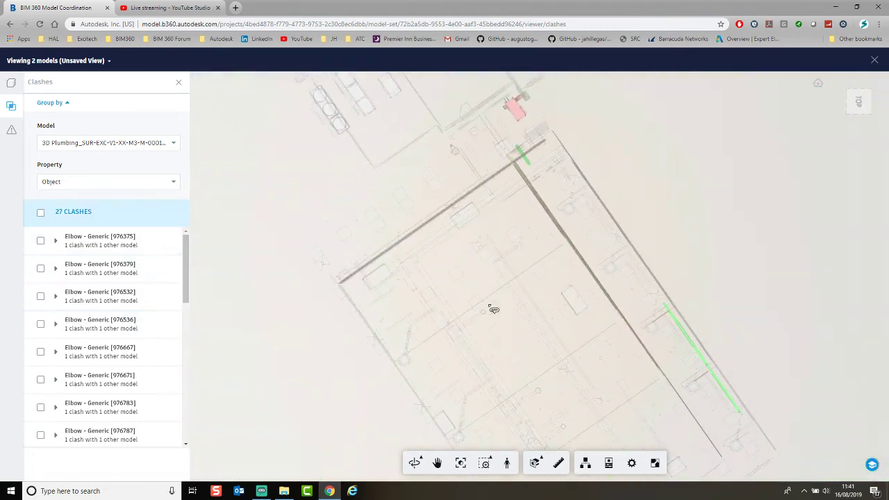
# Tilt, zoom and pan the view into a close-up of the clashing pipes.
pyautogui.moveTo(494, 310); pyautogui.dragTo(492, 213)
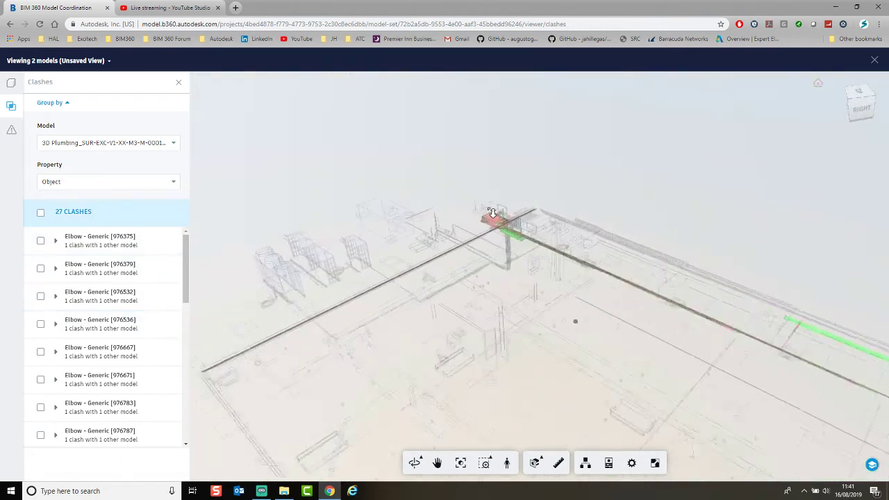
pyautogui.scroll(8, 500, 229)
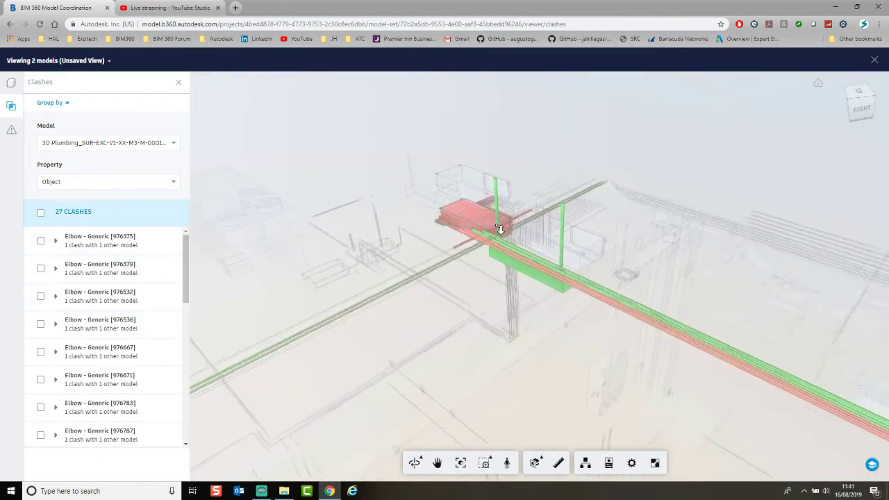
pyautogui.scroll(3, 501, 229)
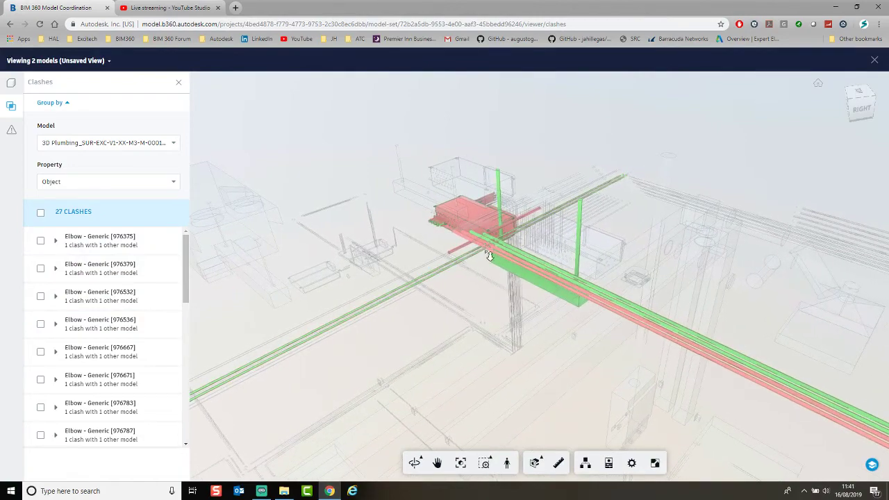
pyautogui.moveTo(490, 256); pyautogui.dragTo(544, 272, button='middle')
pyautogui.moveTo(490, 234); pyautogui.dragTo(445, 197, button='middle')
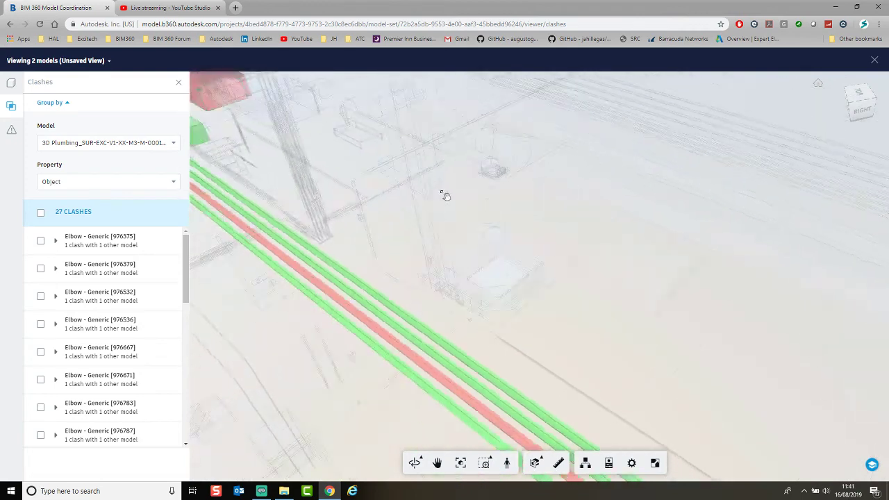
pyautogui.scroll(-5, 445, 197)
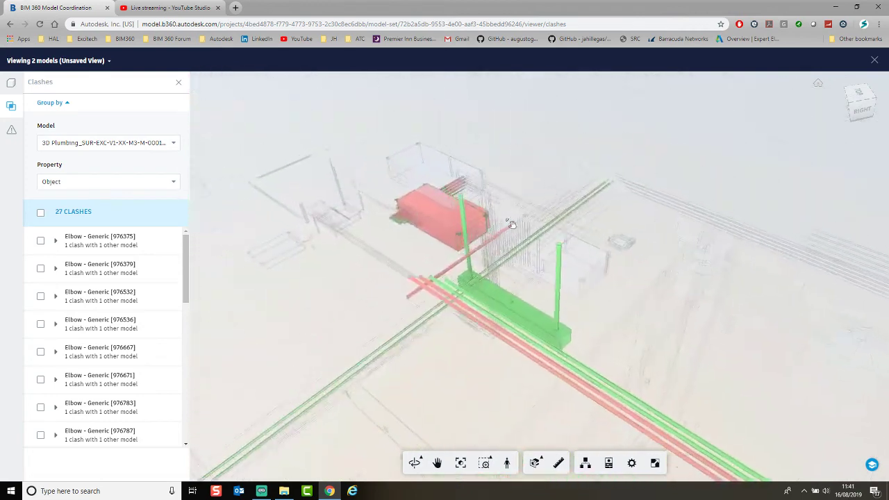
# Zoom into the pipe crossing, select pipes until 4 clashes are chosen, then create an Issue.
pyautogui.click(488, 303)
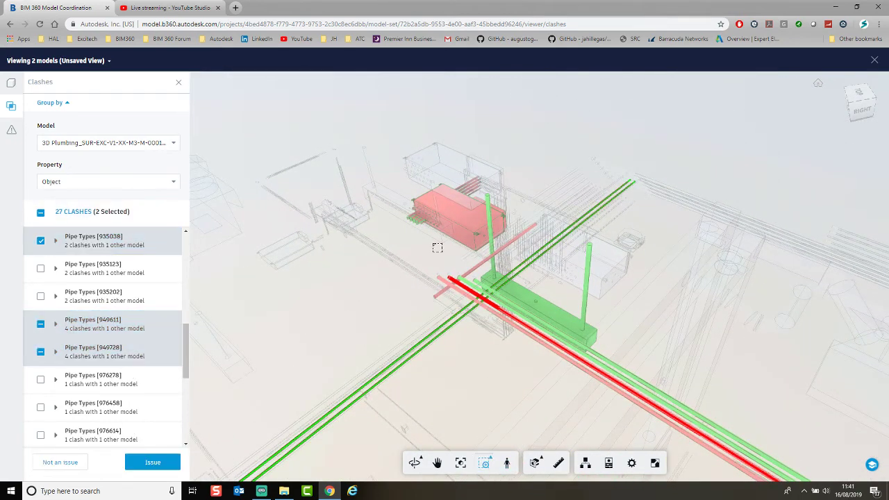
pyautogui.moveTo(434, 244); pyautogui.dragTo(553, 341)
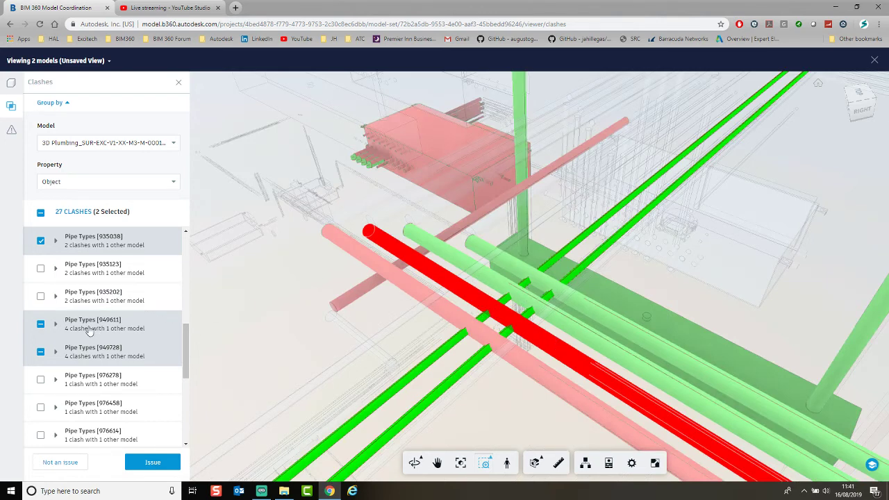
pyautogui.click(448, 313)
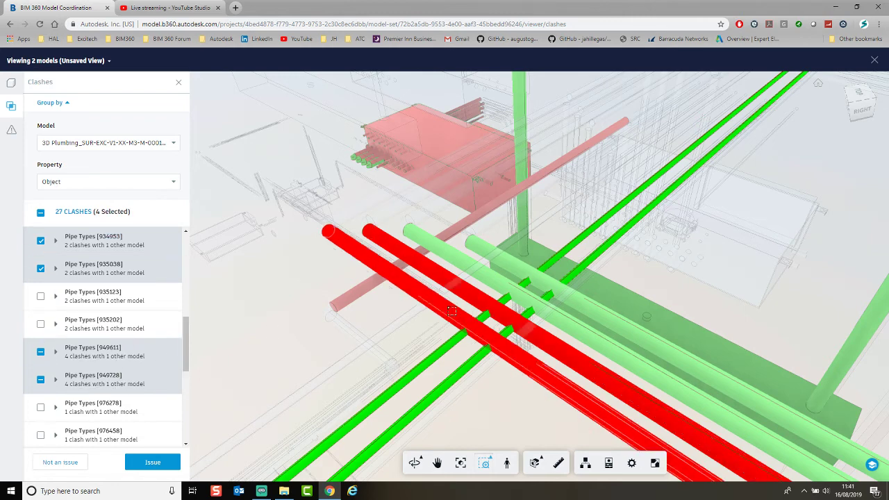
pyautogui.click(495, 291)
pyautogui.click(521, 270)
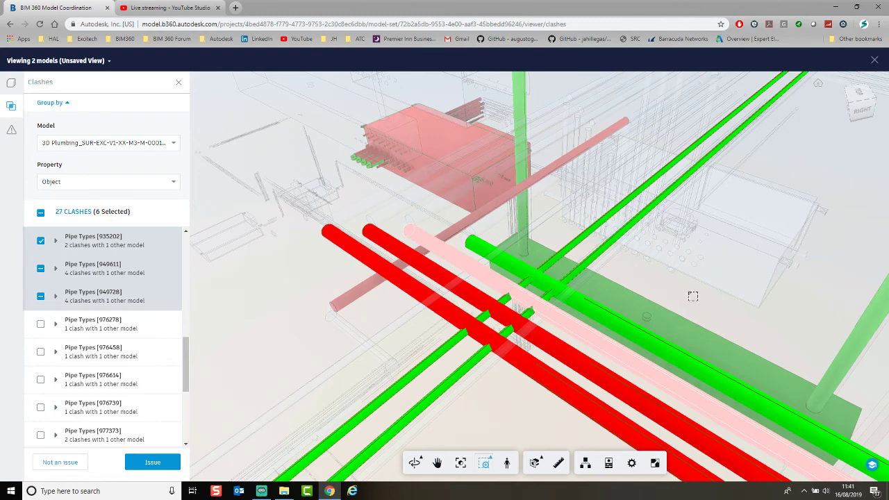
pyautogui.press('Escape')
pyautogui.click(545, 371)
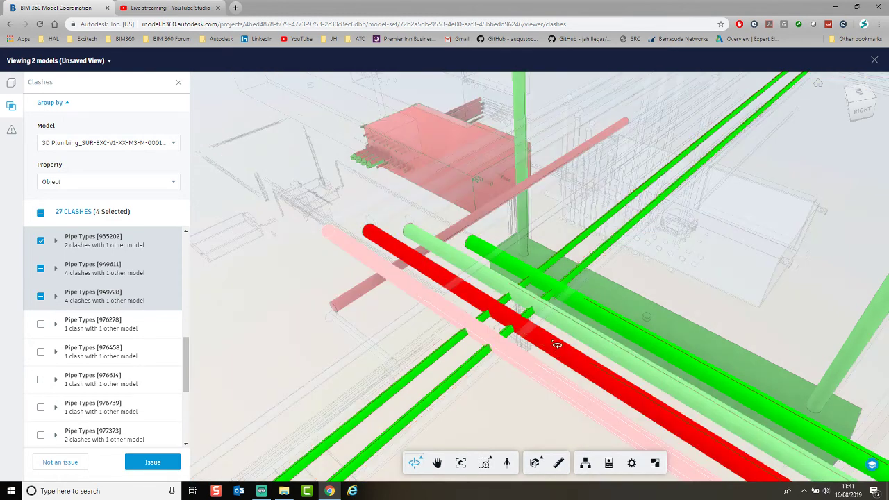
pyautogui.click(567, 327)
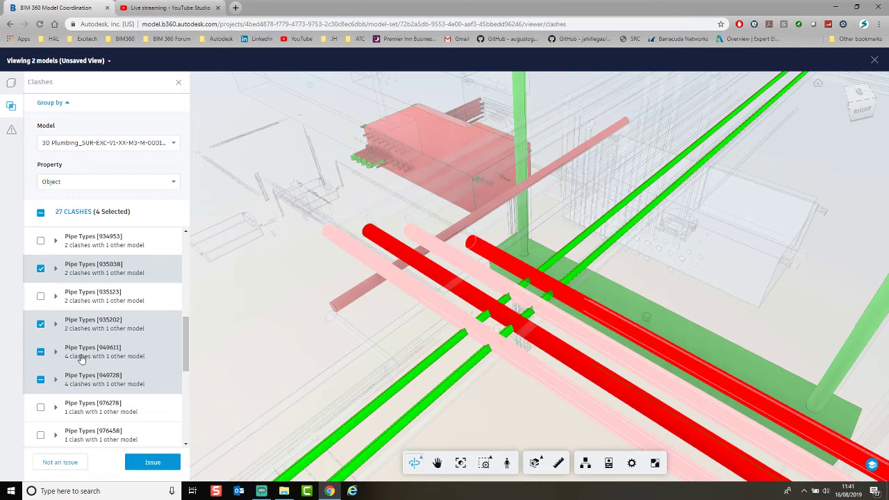
pyautogui.click(150, 463)
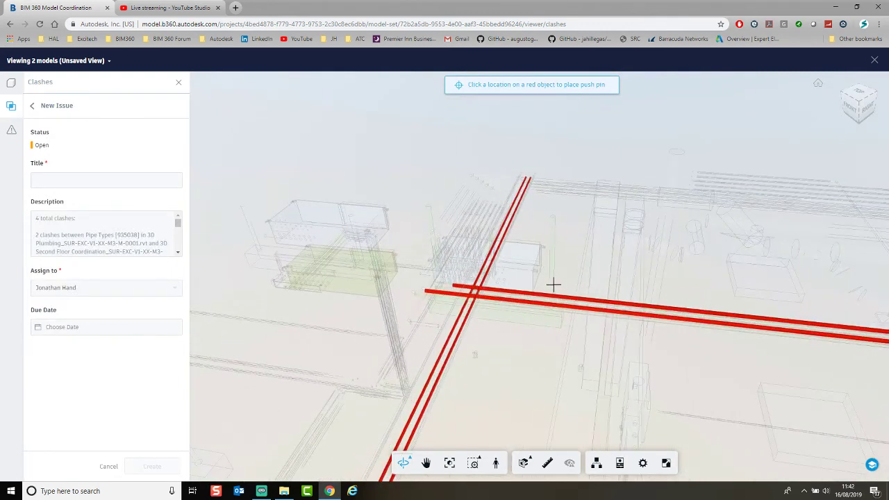
# Pin a 'Pipe Clash' issue on the crossing red pipes, assigned to the other team member, due Aug 16.
pyautogui.click(478, 295)
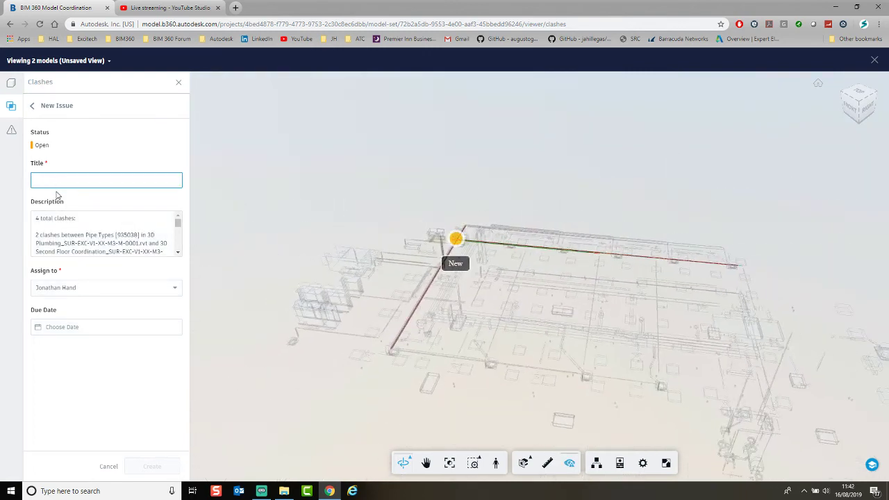
pyautogui.write('Pl')
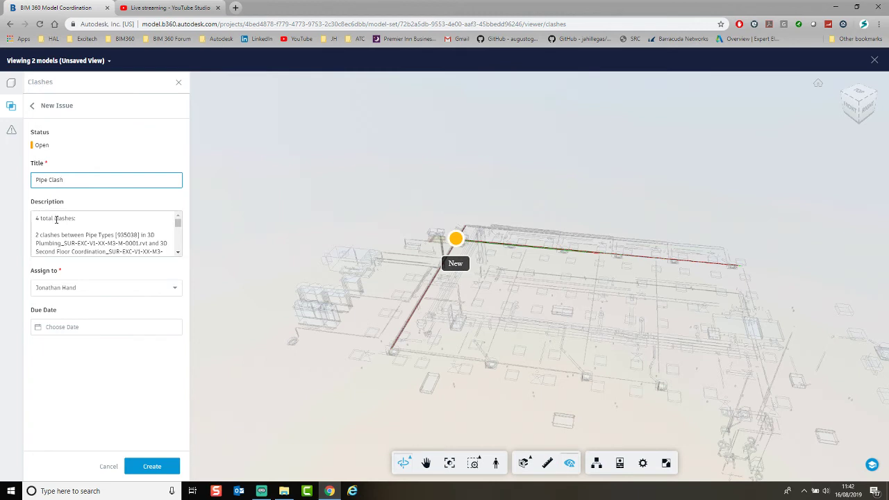
pyautogui.click(92, 294)
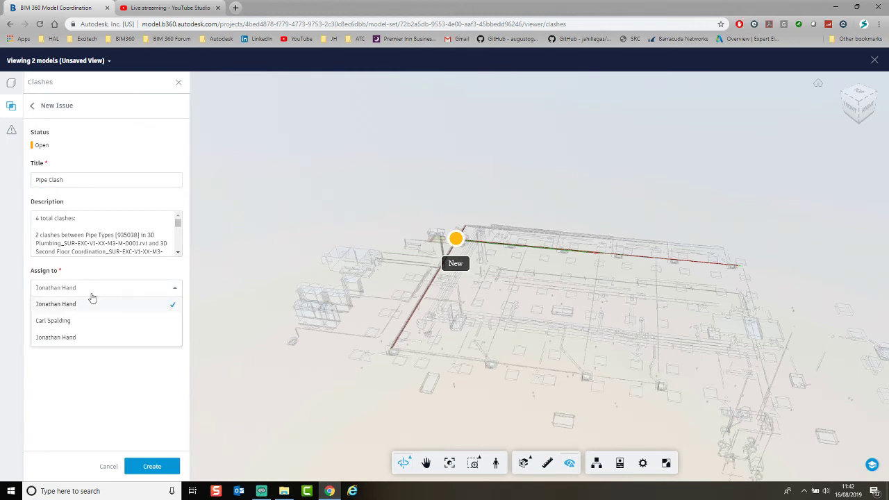
pyautogui.click(93, 299)
pyautogui.click(81, 327)
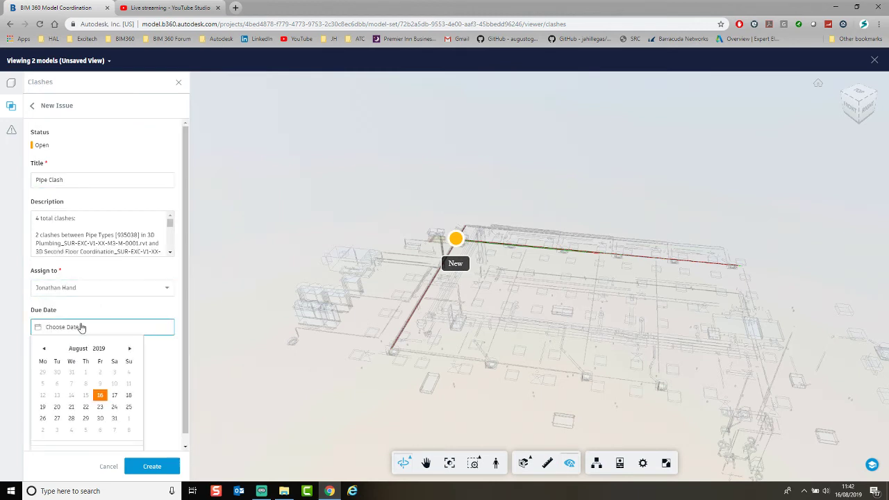
pyautogui.click(101, 397)
pyautogui.click(94, 294)
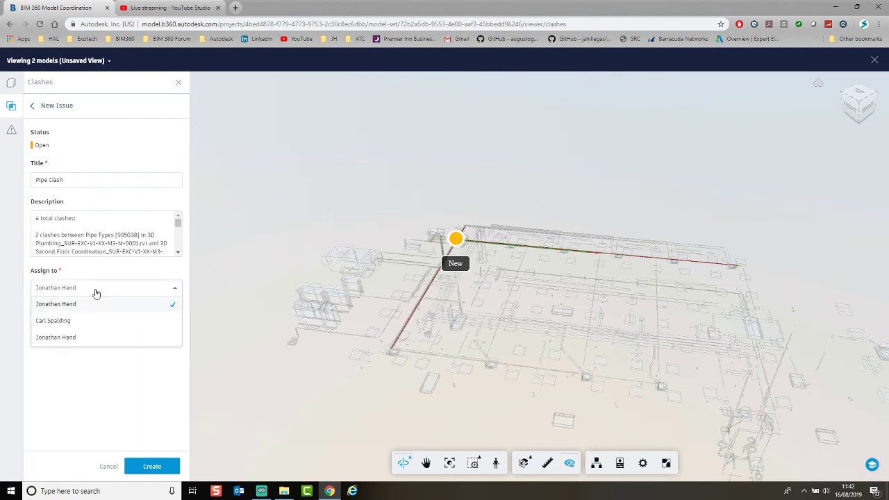
pyautogui.click(85, 321)
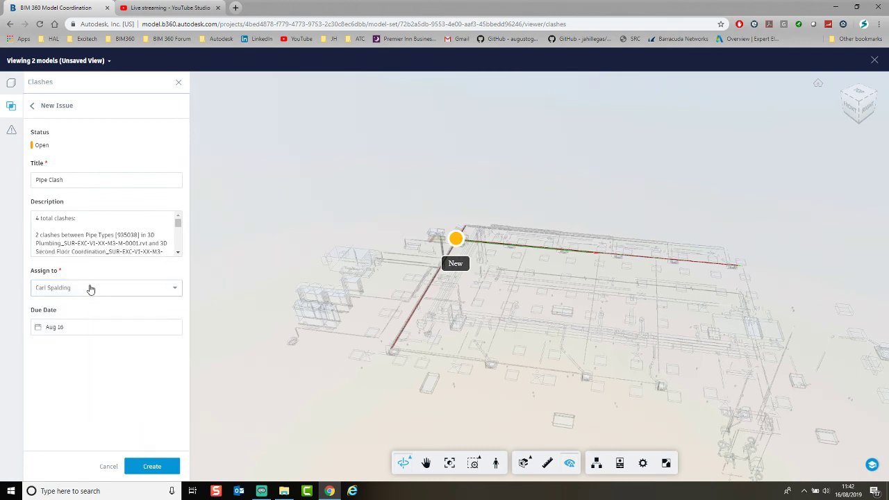
pyautogui.click(153, 469)
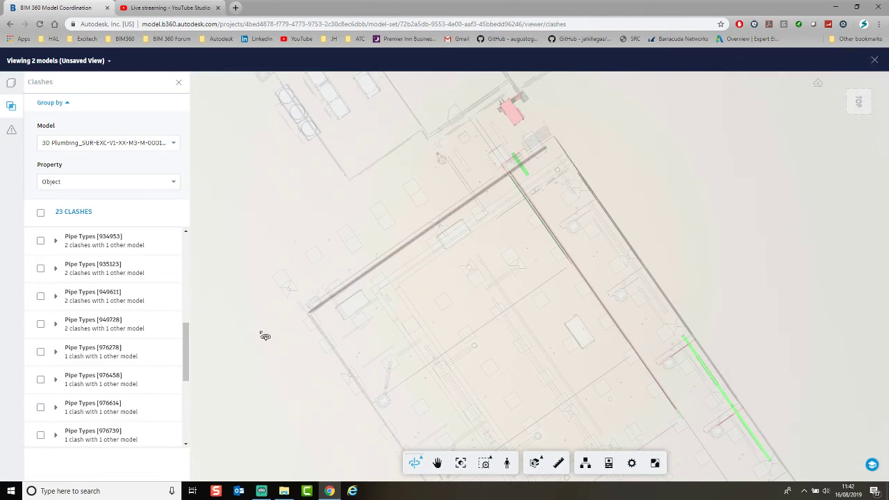
# Close the viewer, confirm Pipe Clash is listed under Assigned clashes, then show the saved views.
pyautogui.click(876, 60)
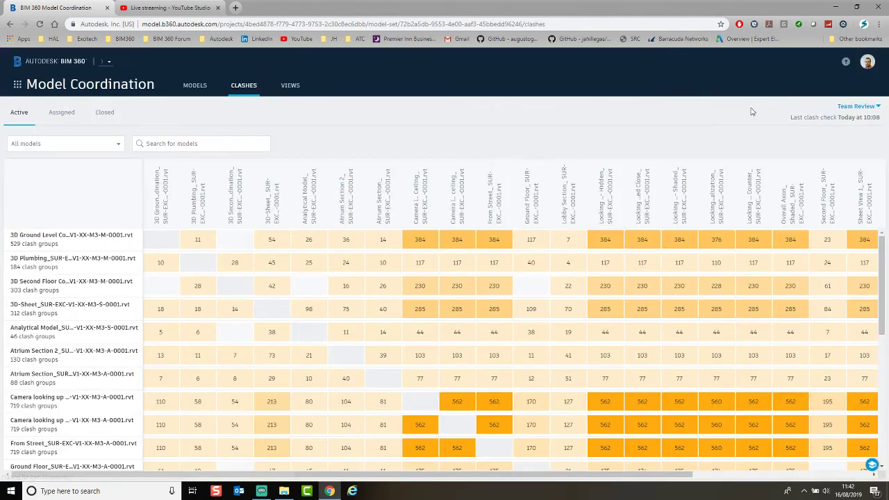
pyautogui.click(61, 113)
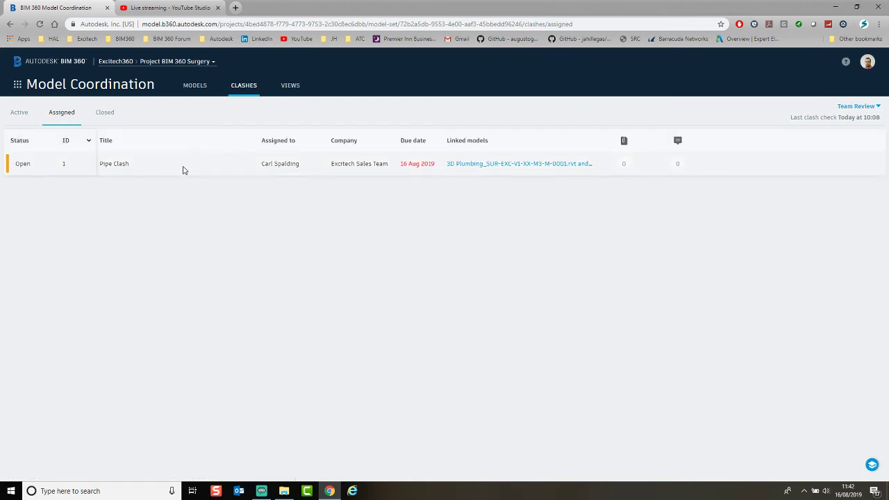
pyautogui.click(183, 170)
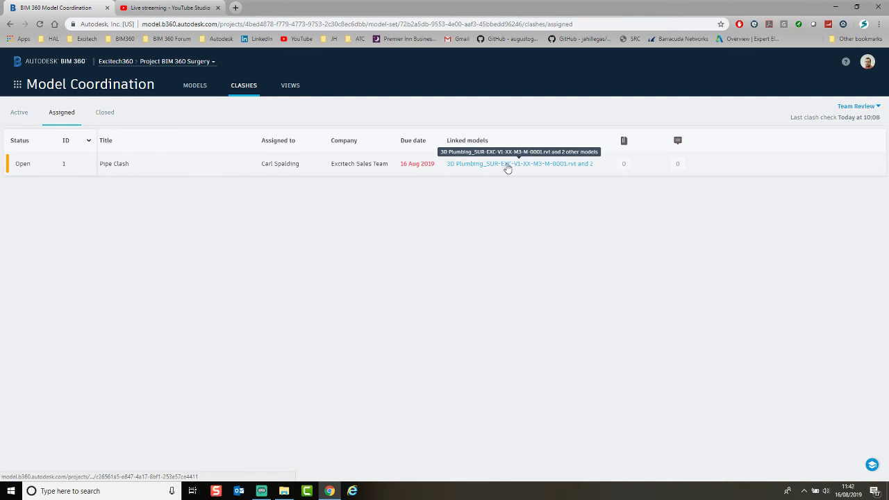
pyautogui.click(302, 89)
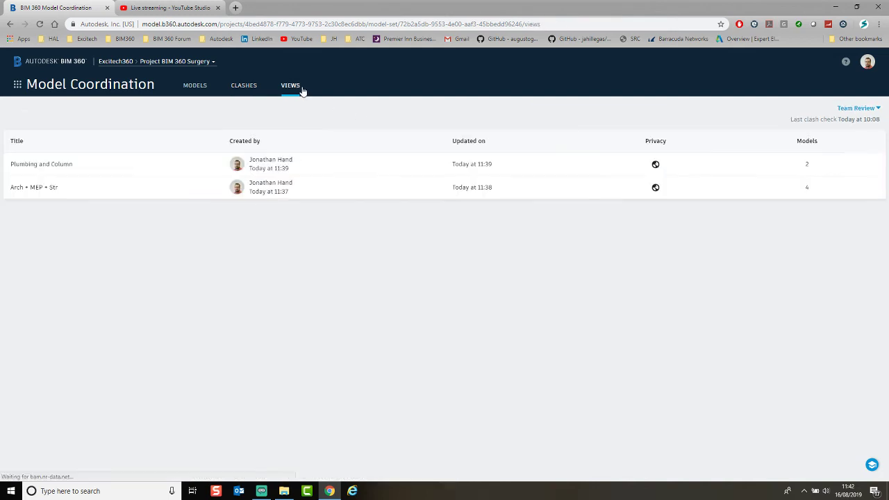
# Open the Arch + MEP + Str view, confirm it has no issues, then return to the Models list.
pyautogui.click(126, 190)
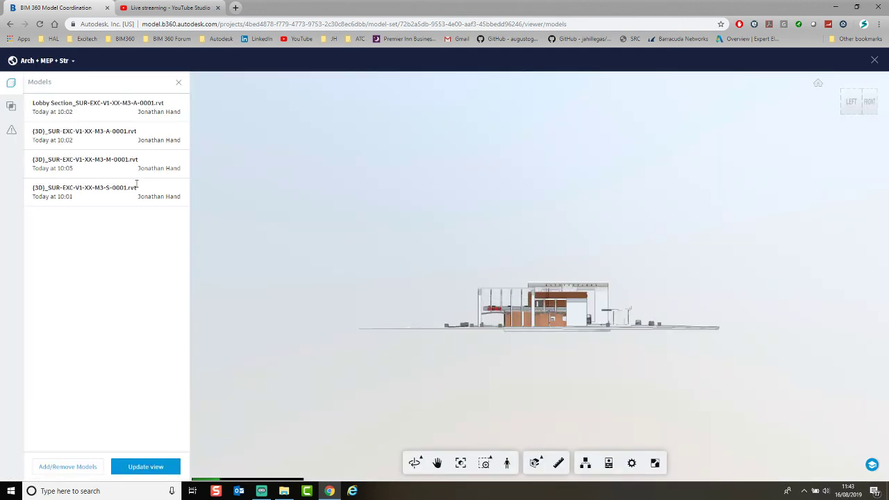
pyautogui.click(8, 128)
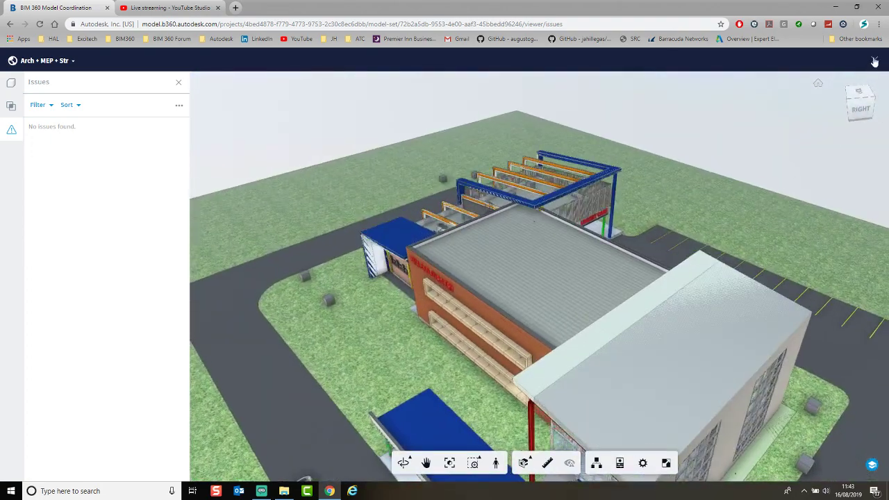
pyautogui.click(874, 61)
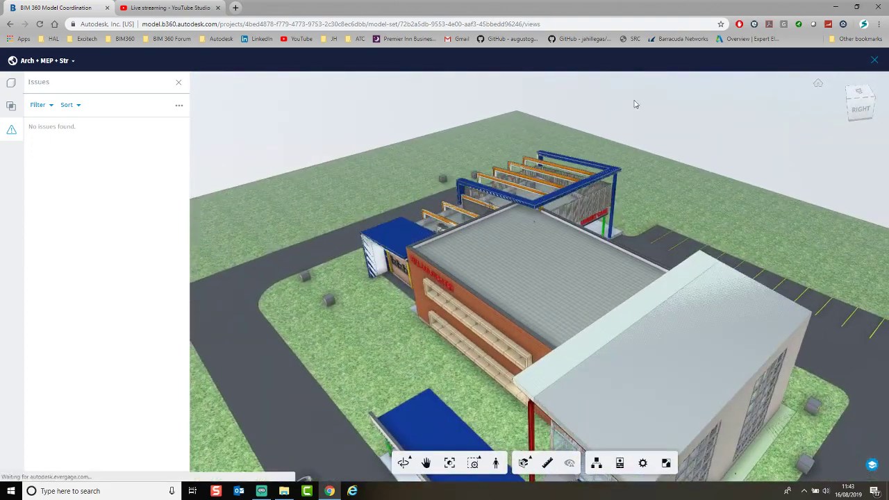
pyautogui.click(196, 86)
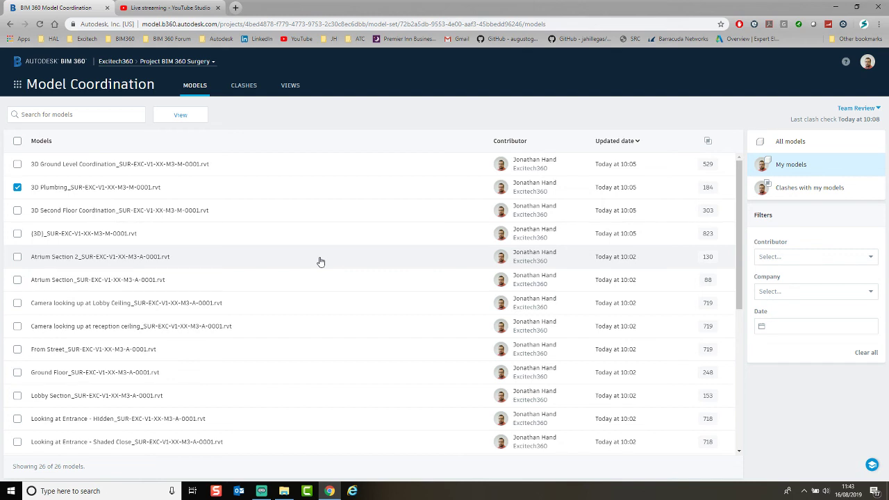
# Reopen the saved Plumbing and Column view and orbit around its pipework from several sides.
pyautogui.scroll(-3, 132, 278)
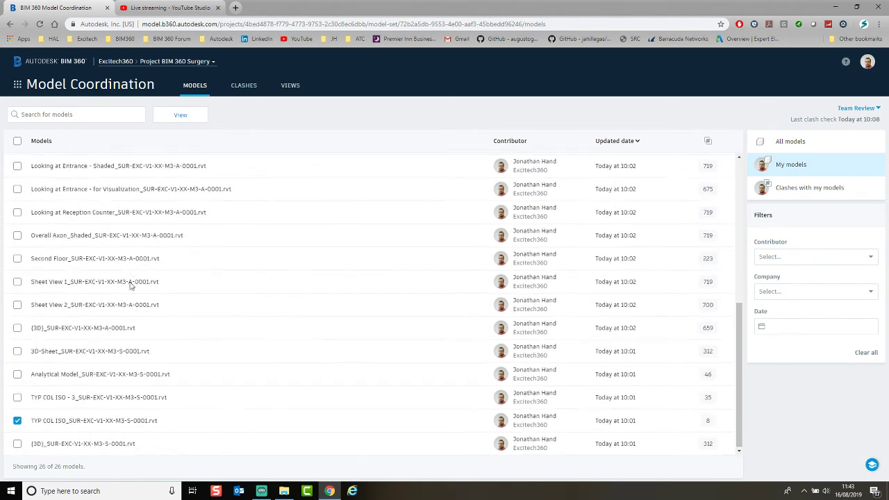
pyautogui.scroll(6, 139, 326)
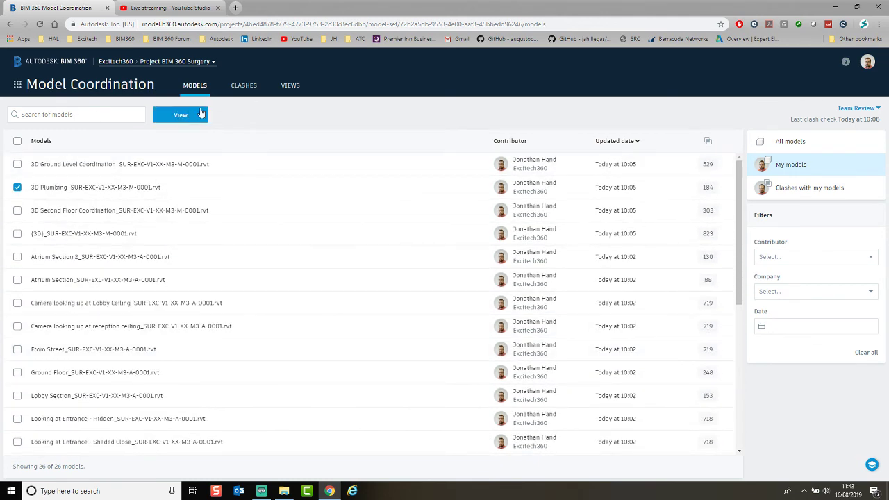
pyautogui.click(288, 86)
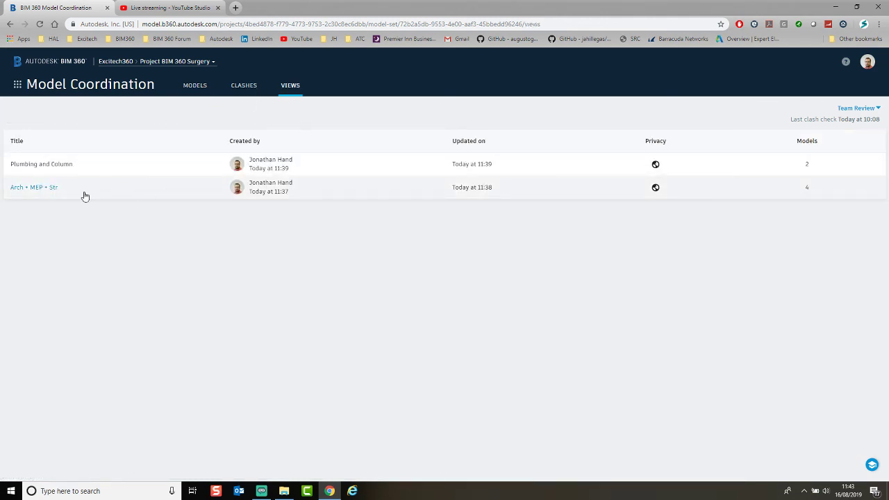
pyautogui.click(231, 182)
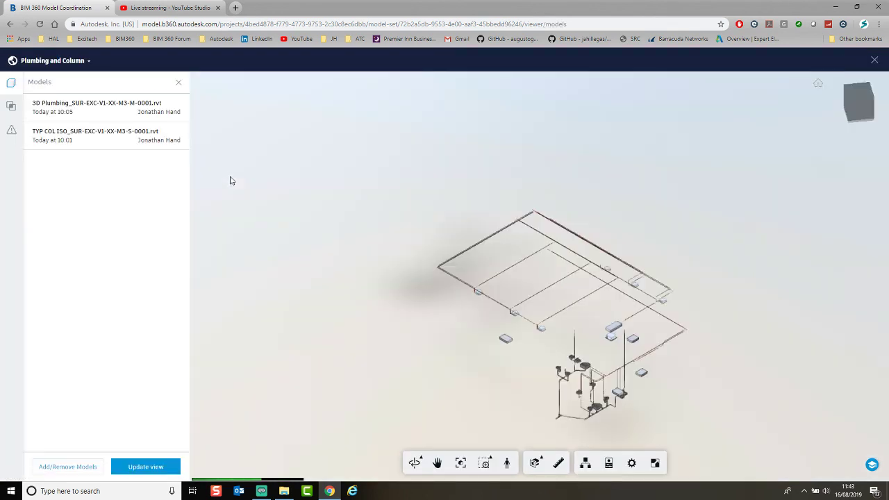
pyautogui.scroll(5, 549, 268)
pyautogui.scroll(-4, 549, 267)
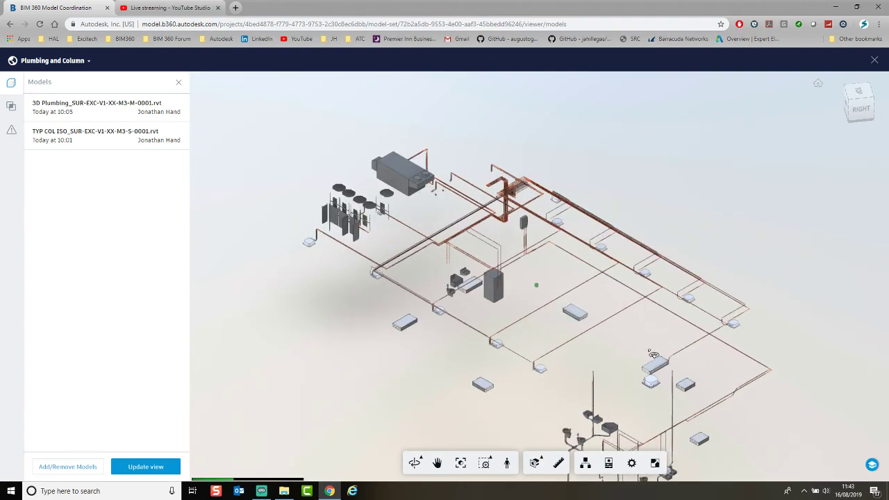
pyautogui.moveTo(549, 268); pyautogui.dragTo(364, 330)
pyautogui.scroll(8, 364, 330)
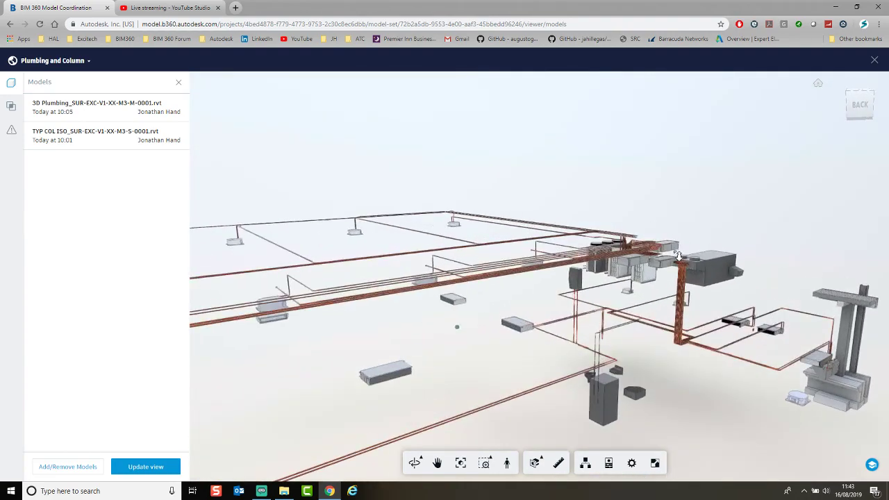
pyautogui.scroll(-5, 485, 342)
pyautogui.moveTo(485, 342); pyautogui.dragTo(857, 347)
pyautogui.scroll(-10, 673, 310)
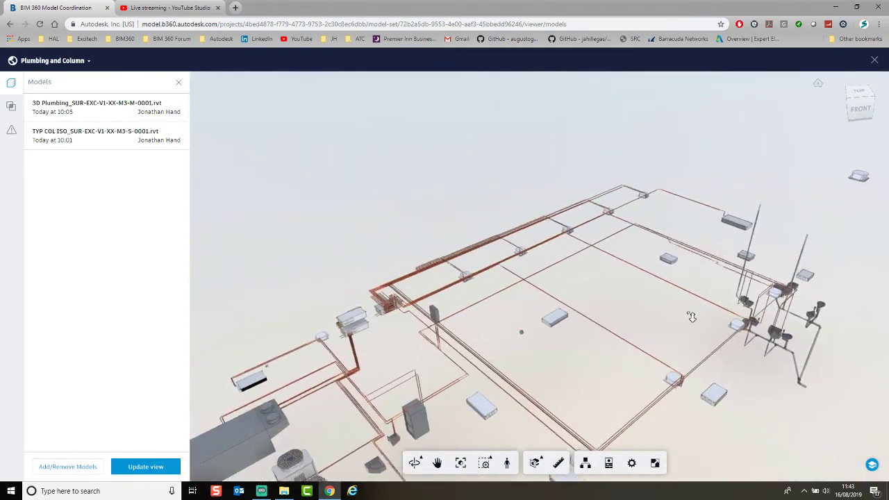
pyautogui.scroll(-10, 740, 193)
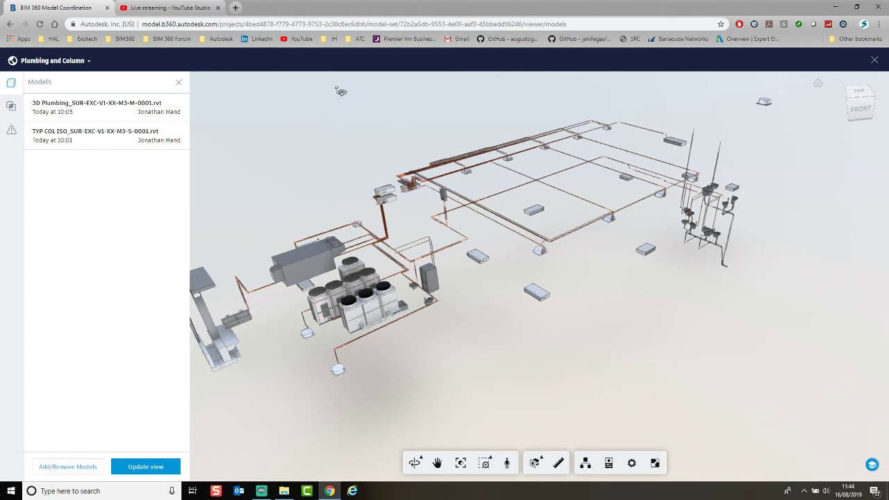
# End the live stream from the YouTube Studio dashboard.
pyautogui.click(194, 10)
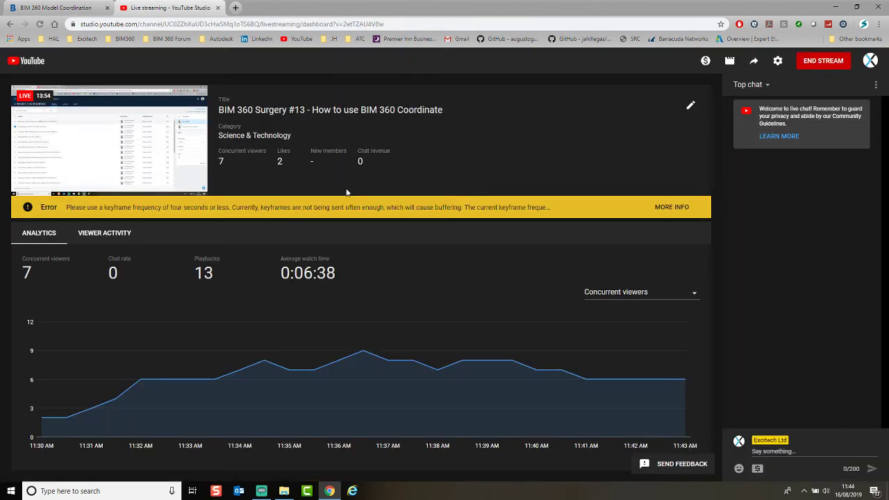
pyautogui.click(804, 65)
pyautogui.click(526, 277)
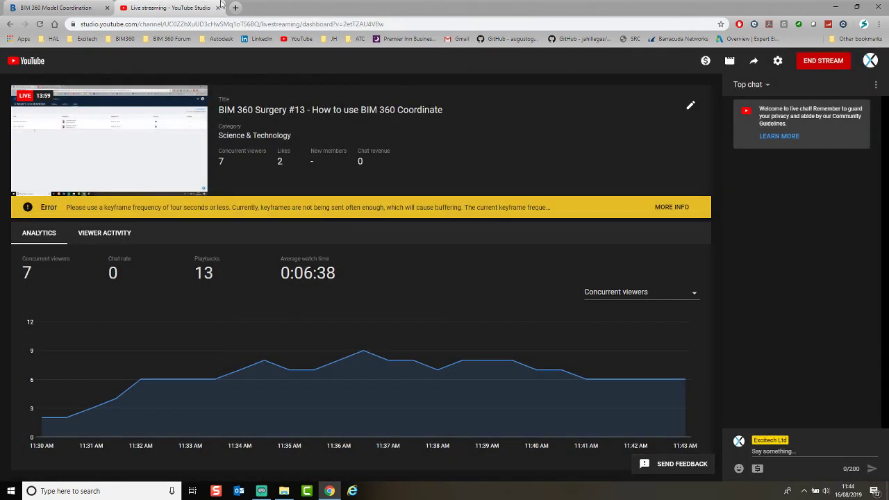